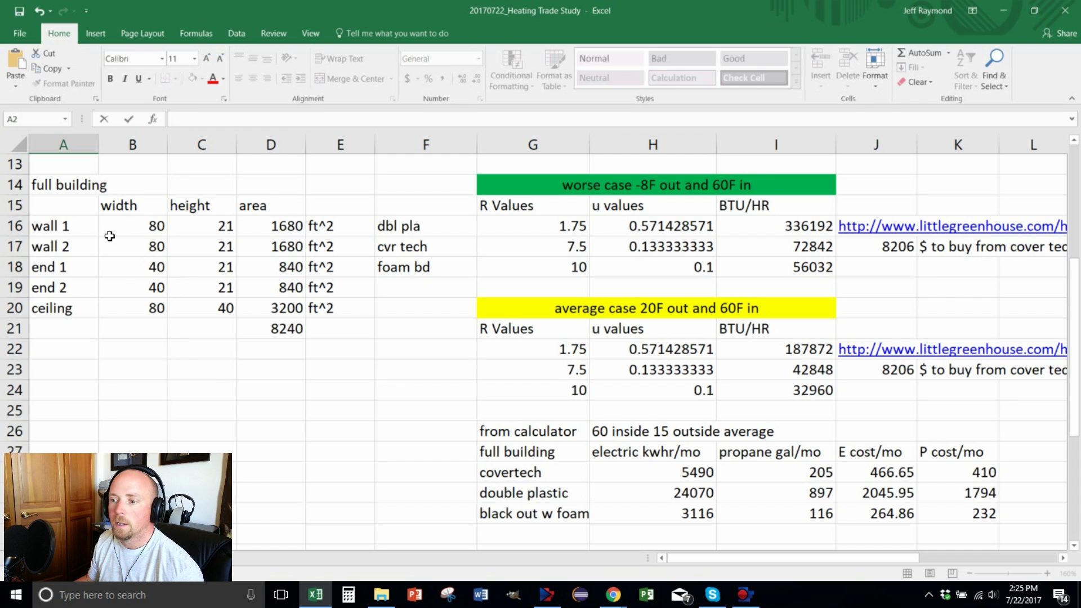
Step: Review the full building's wall, end and ceiling dimensions, the wall 1 area formula and the total area formula
click(77, 226)
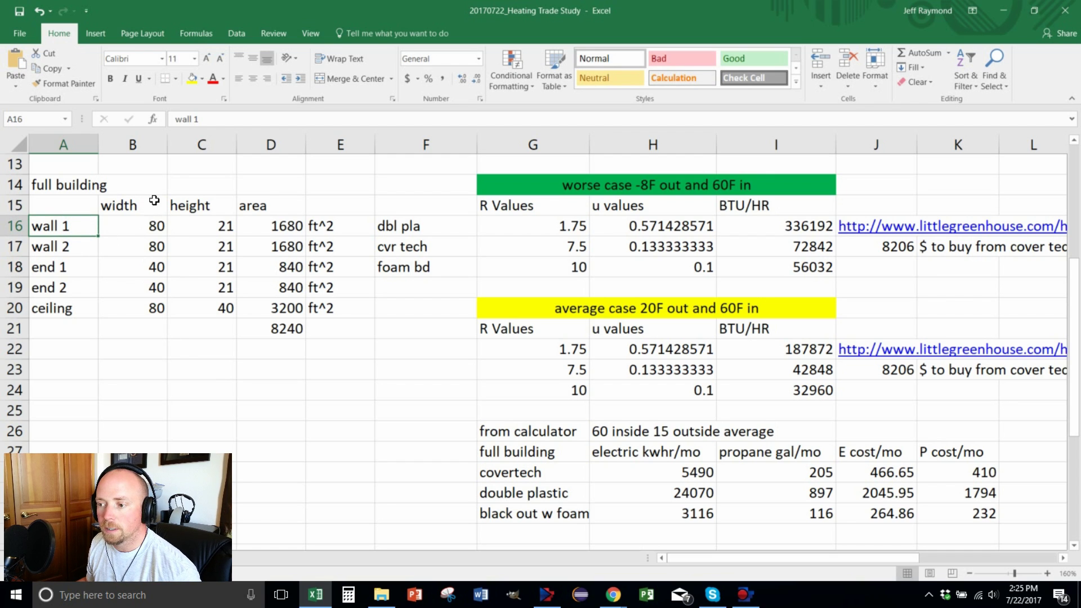
click(144, 226)
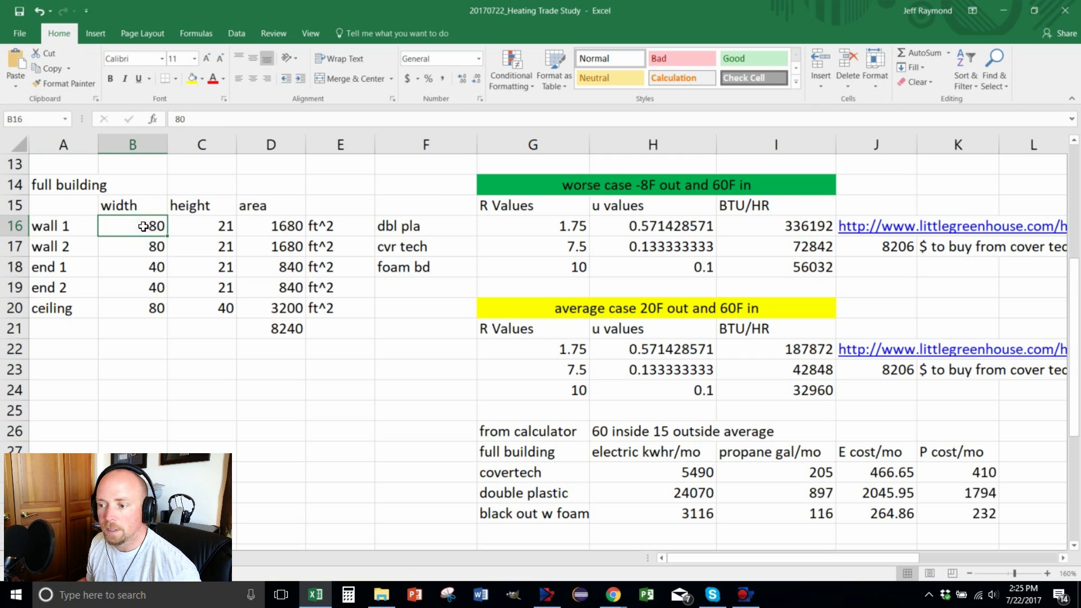
click(214, 225)
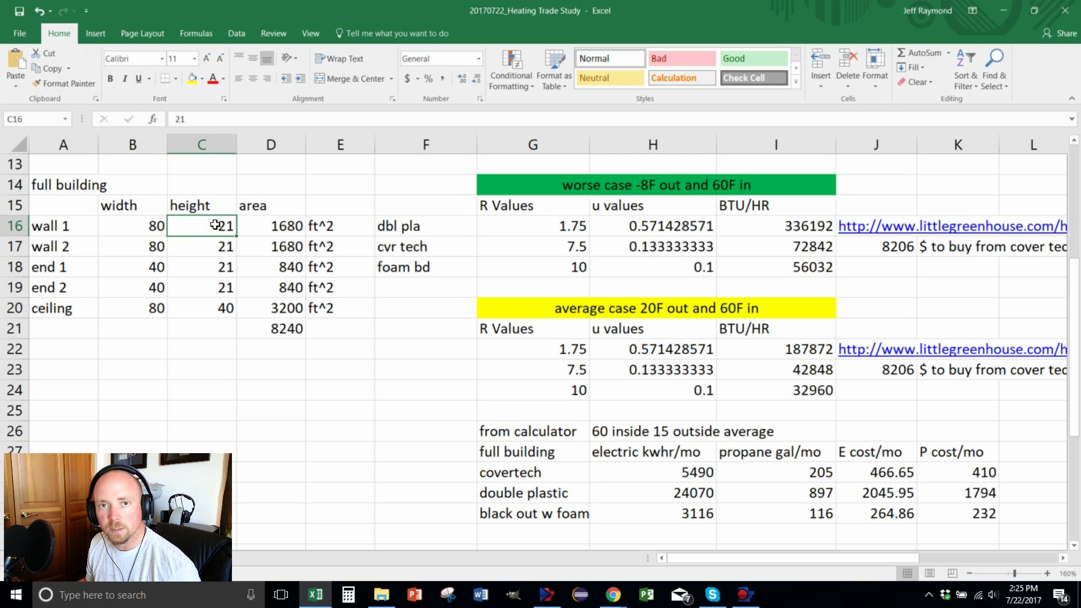
click(265, 225)
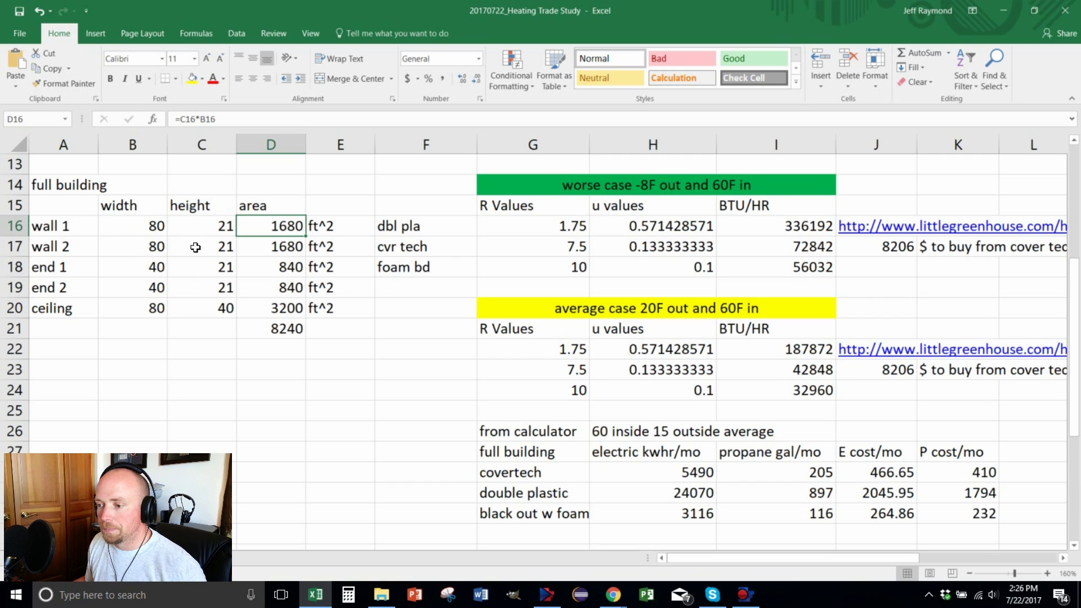
click(148, 228)
click(134, 248)
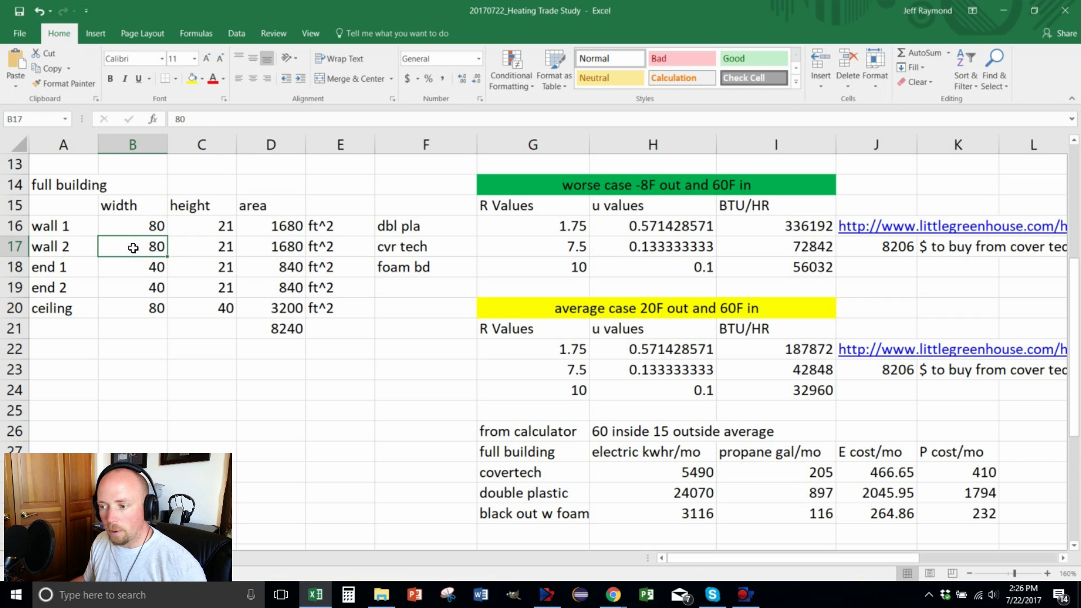
click(140, 269)
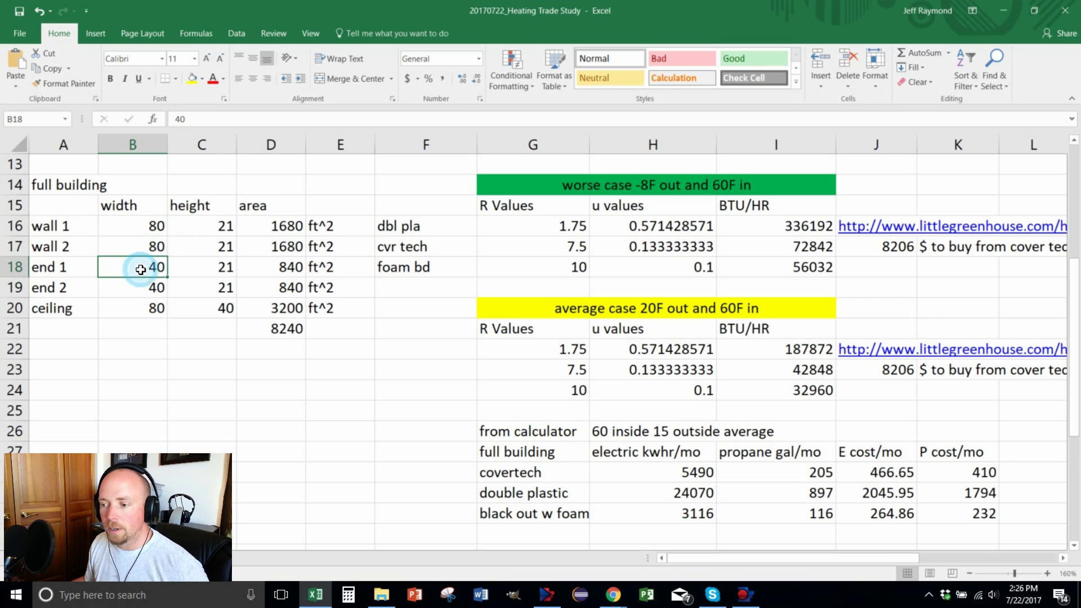
click(128, 307)
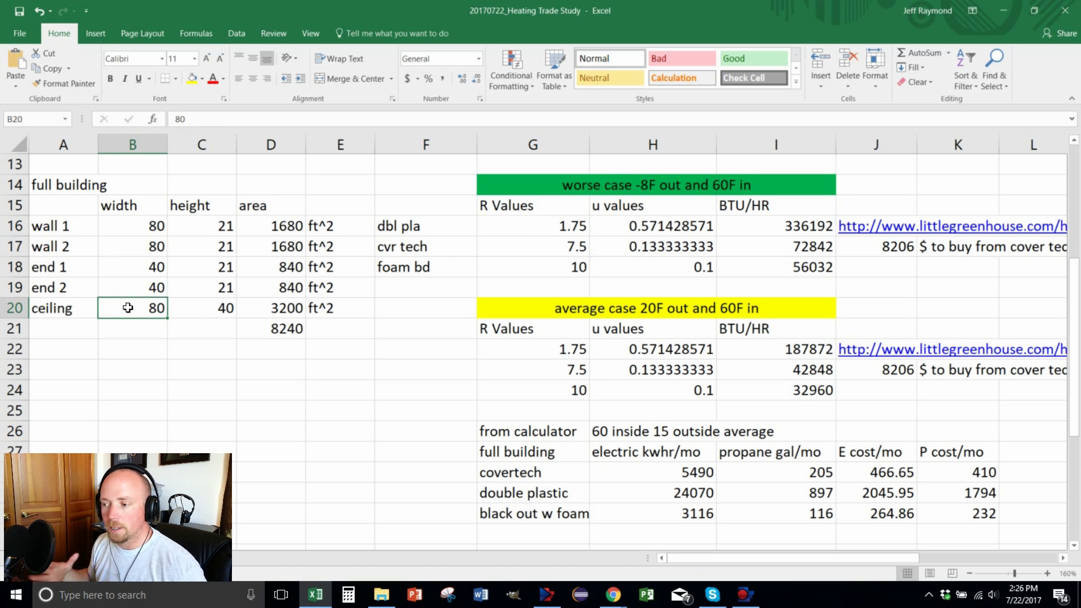
click(297, 329)
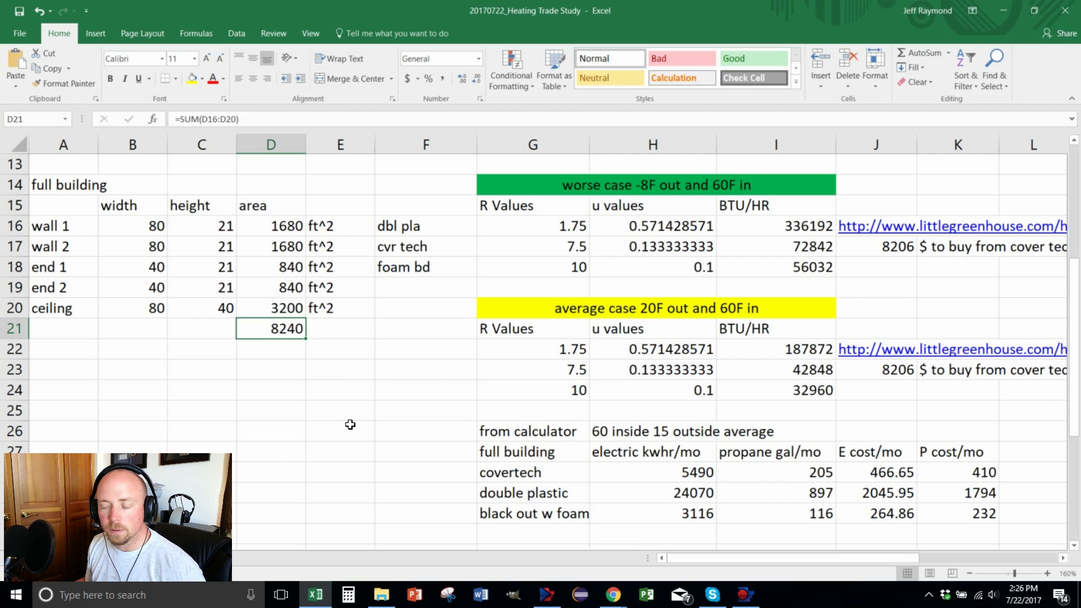
Step: Switch to Chrome and examine the Greenhouse Heater Size Calculator's area, outside temperature, inside temperature, heat loss and minimum BTU fields, then return to Excel
key(alt+Tab)
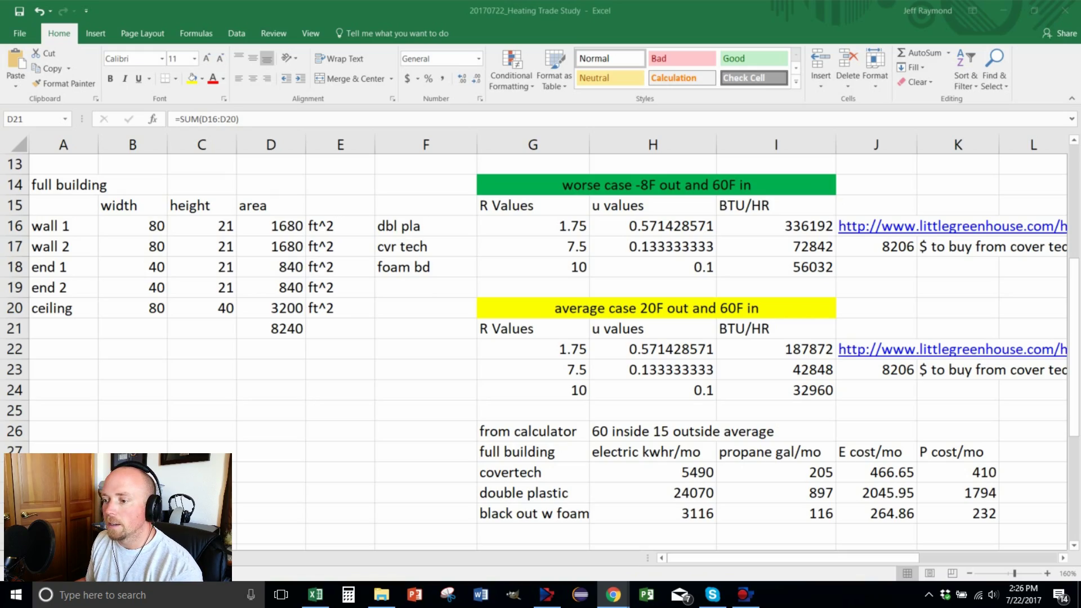
key(alt+Tab)
drag(897, 34, 332, 1)
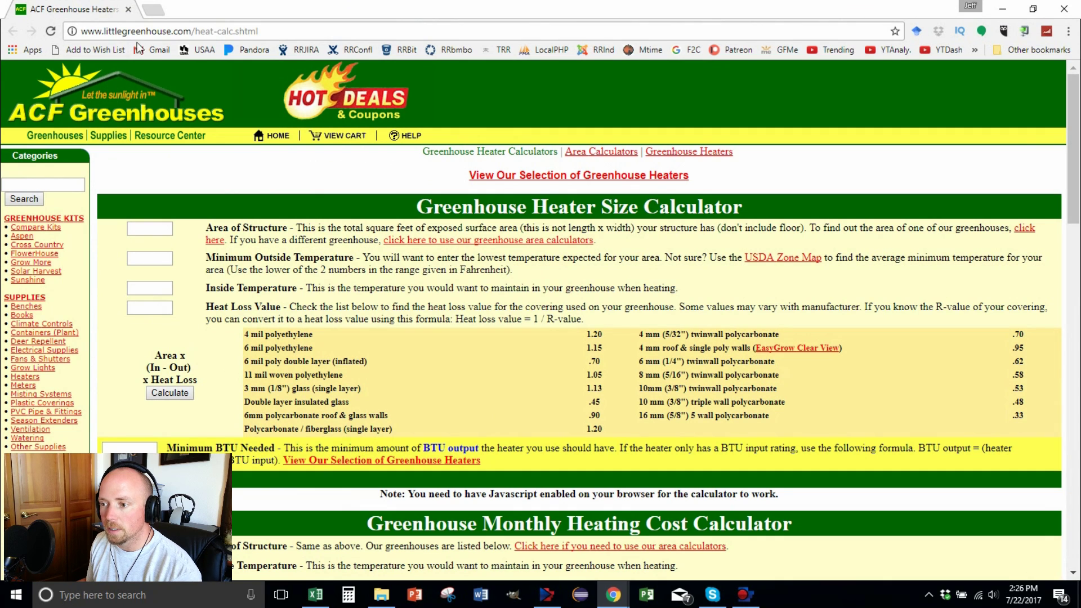
scroll(325, 265, down, 1)
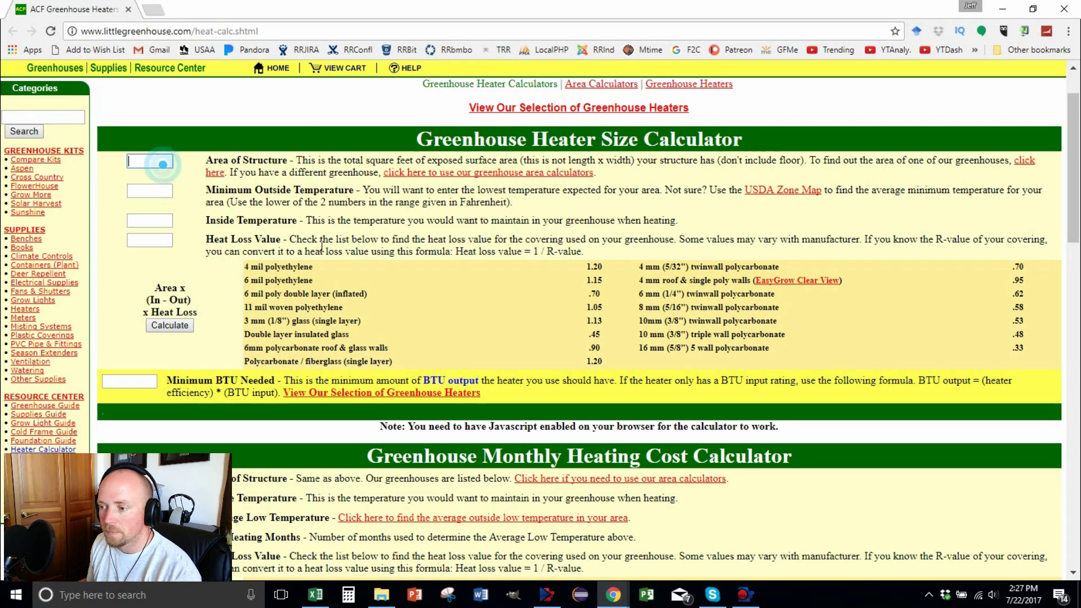
click(140, 159)
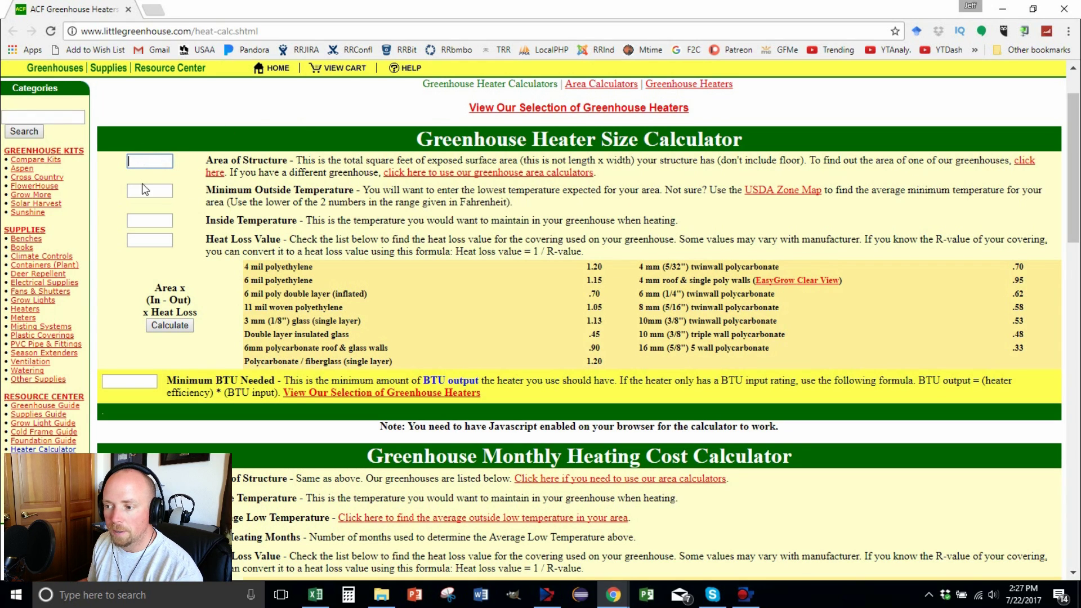
click(142, 184)
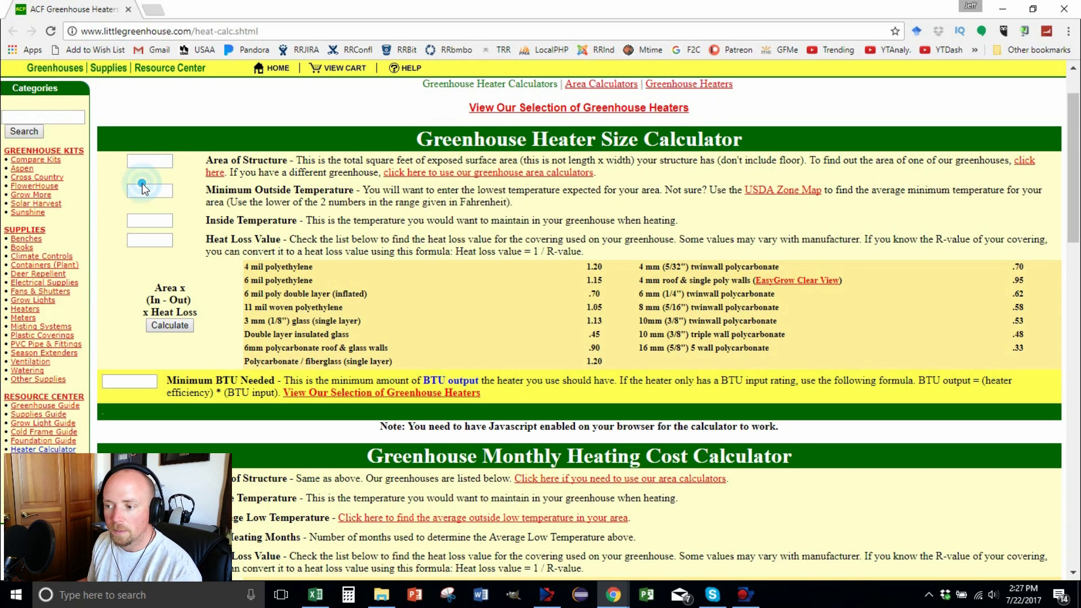
click(140, 221)
click(144, 241)
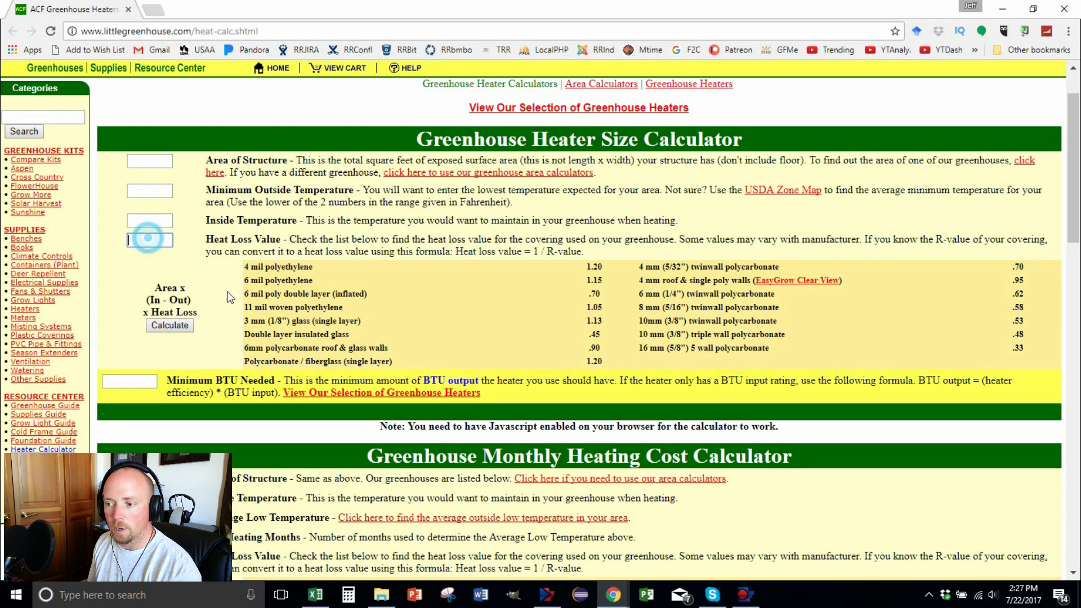
click(130, 382)
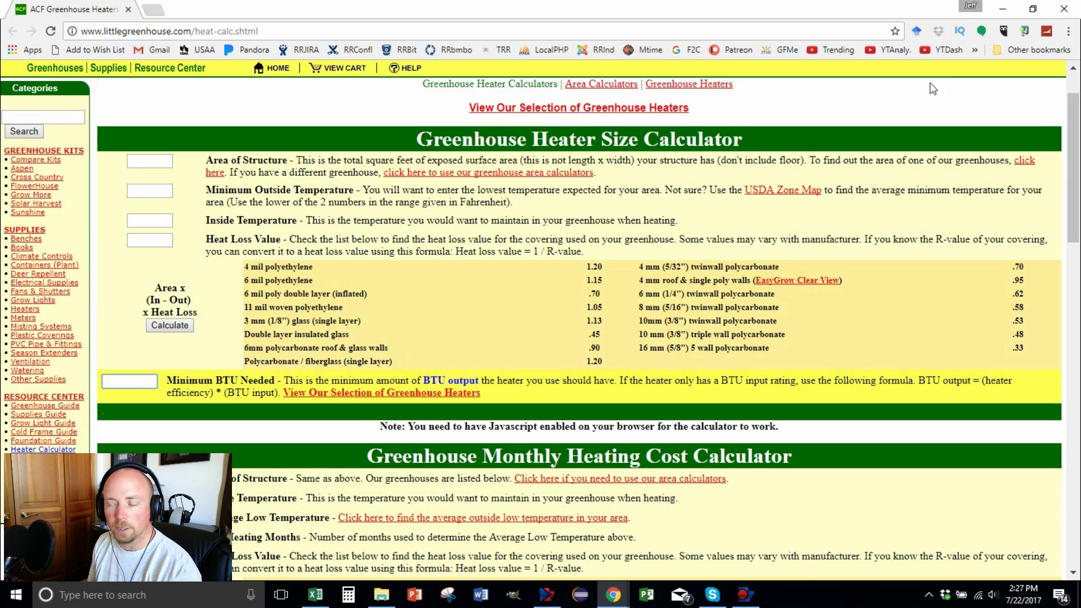
click(1001, 8)
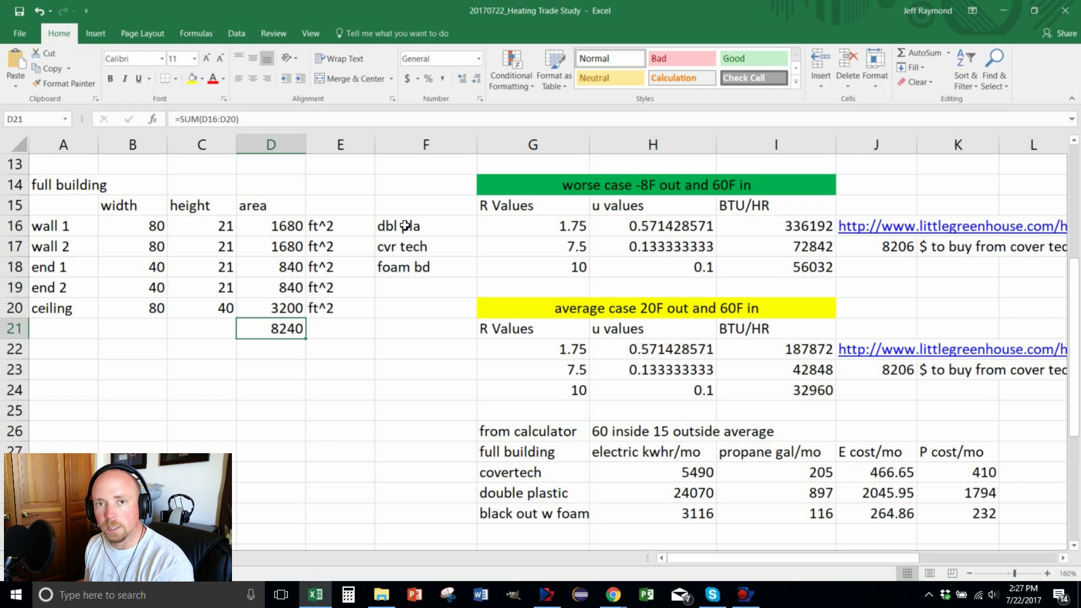
Step: Examine the double plastic row's R value, u value formula and BTU/HR entry in the worst-case table with its temperature heading
click(405, 225)
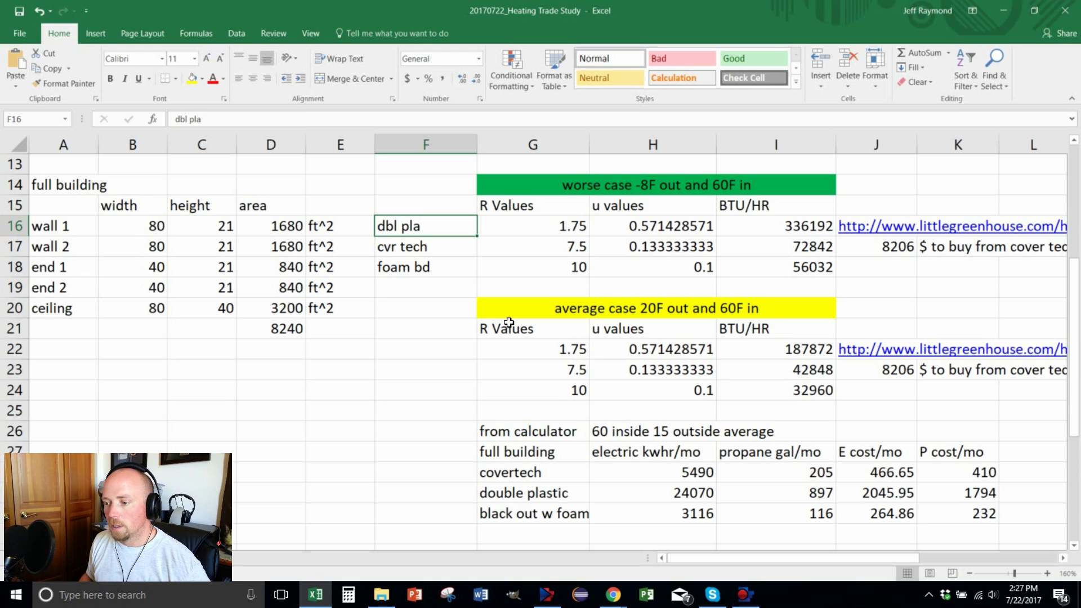
key(alt+Tab)
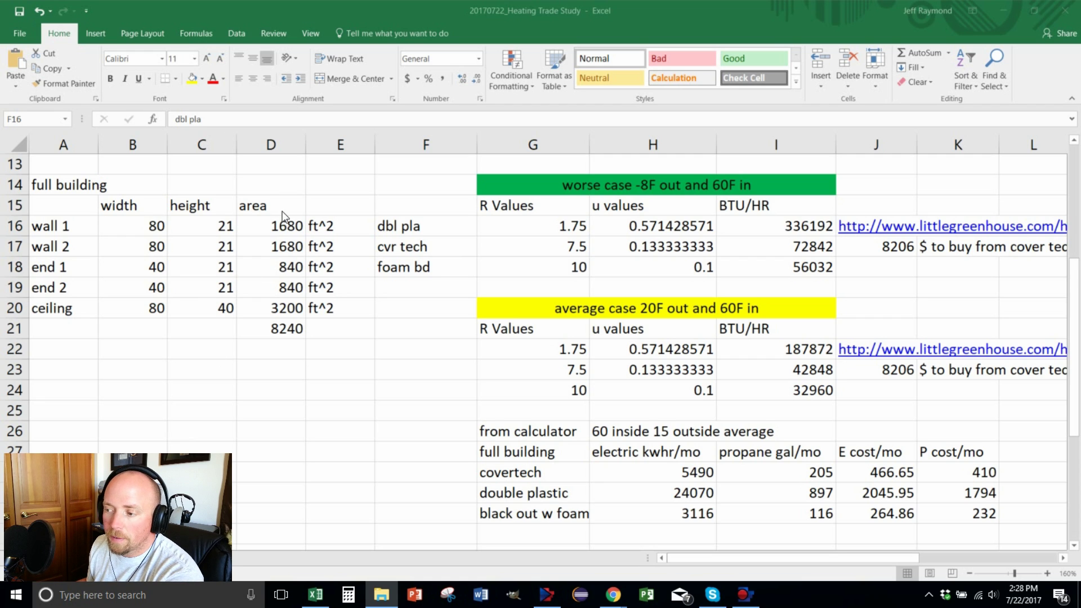
click(509, 228)
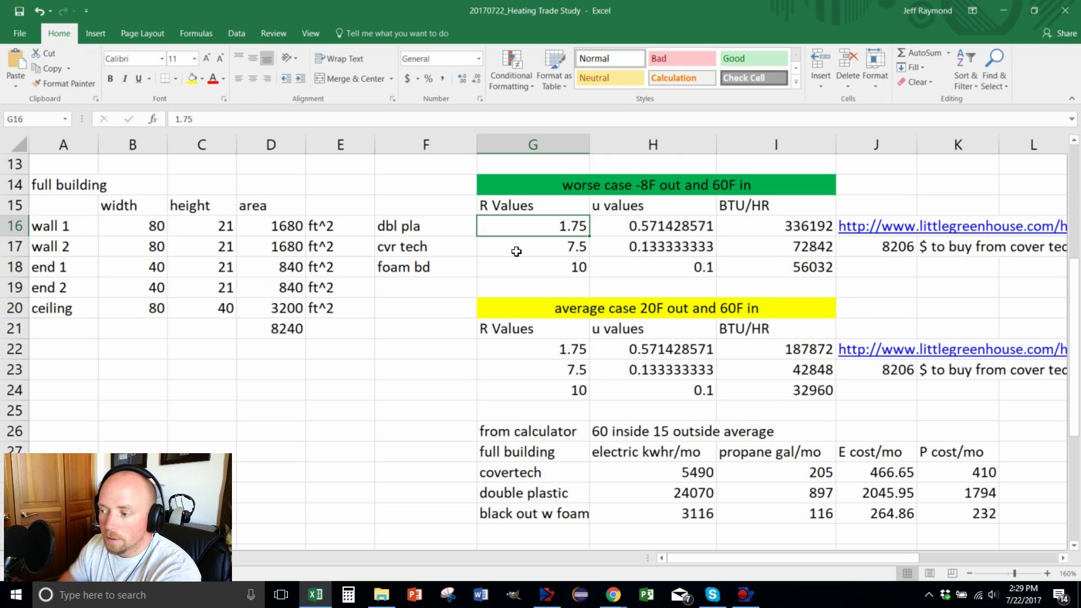
click(631, 226)
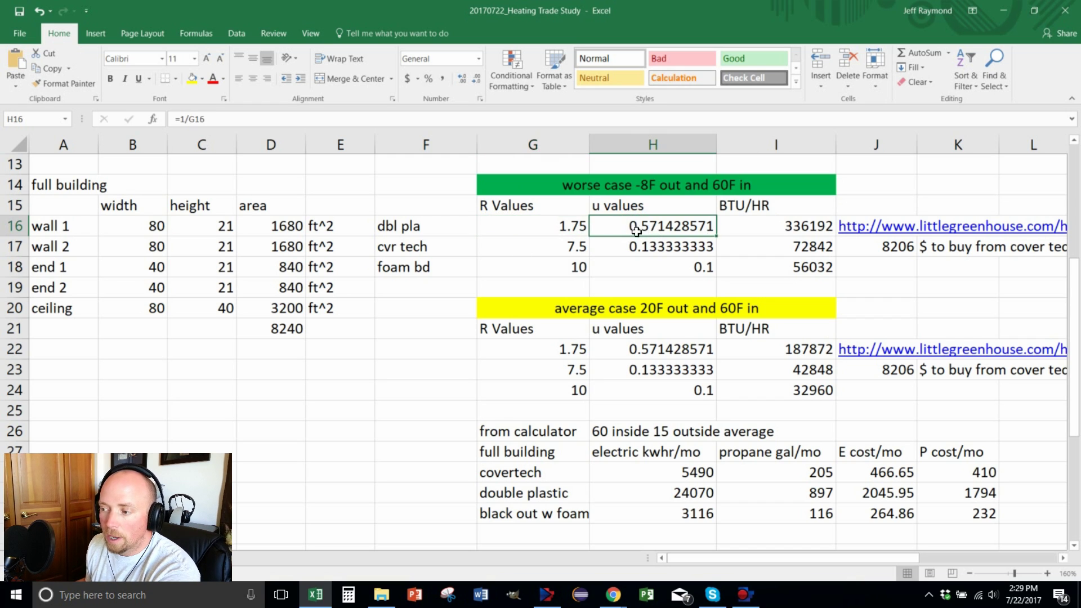
click(556, 228)
click(648, 227)
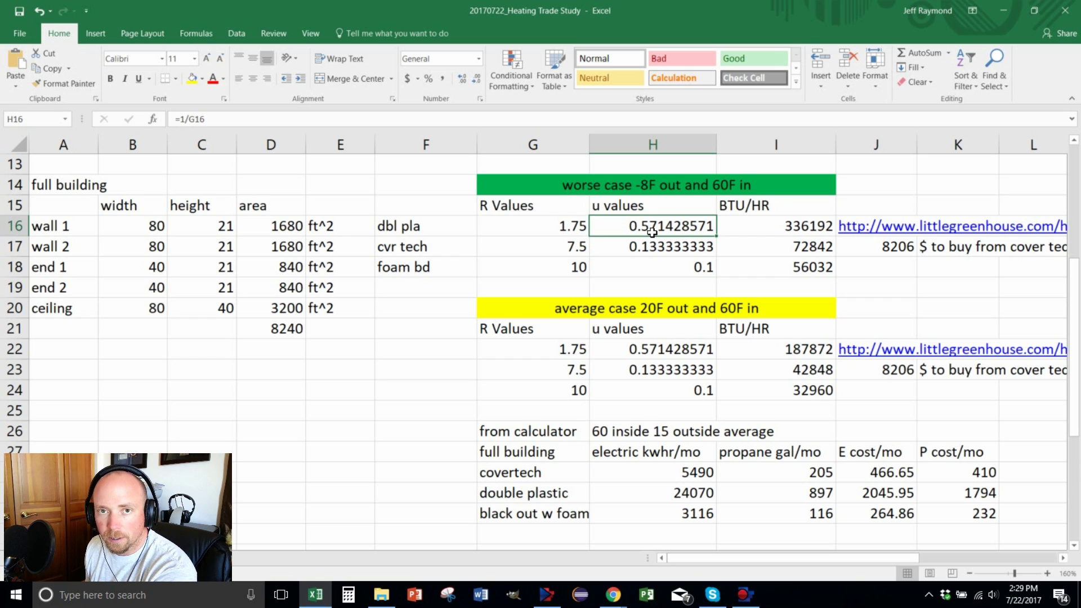
click(753, 227)
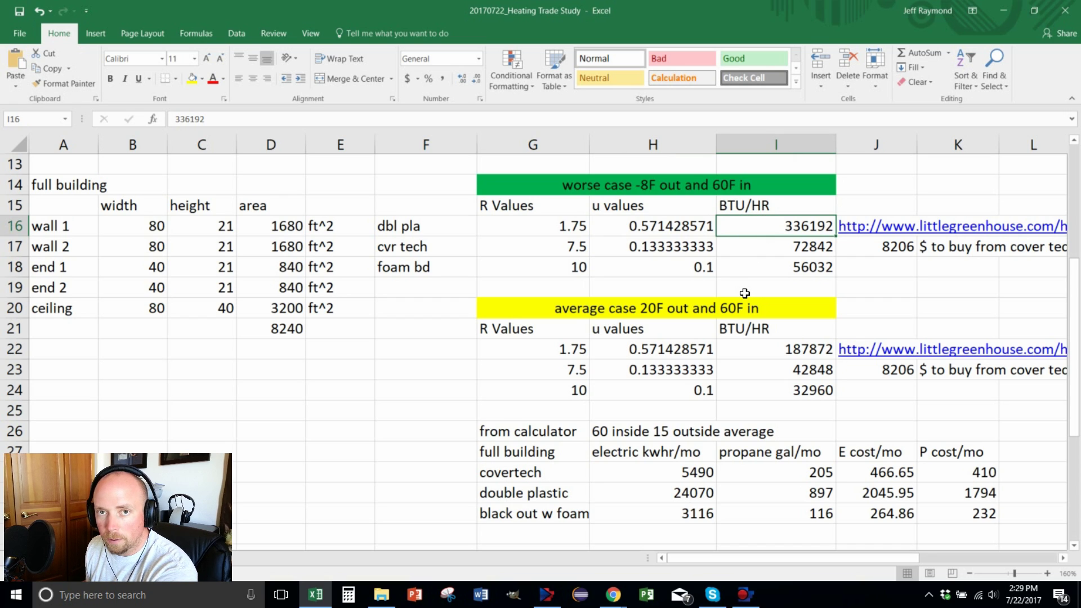
click(725, 185)
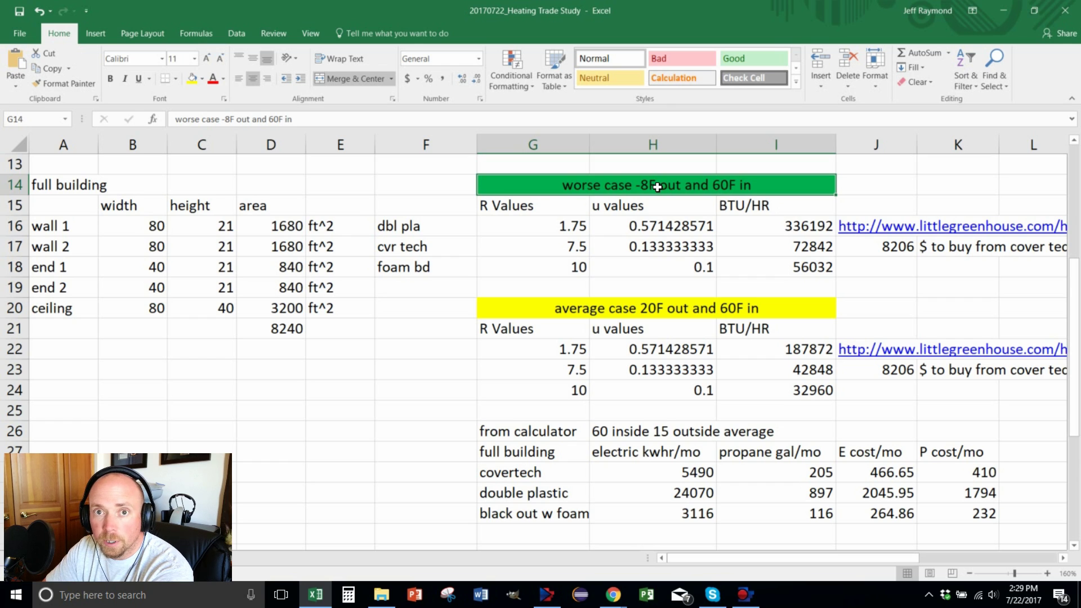
Step: Compare the foam board's worst-case BTU/HR entry and check the cover tech R value
click(442, 268)
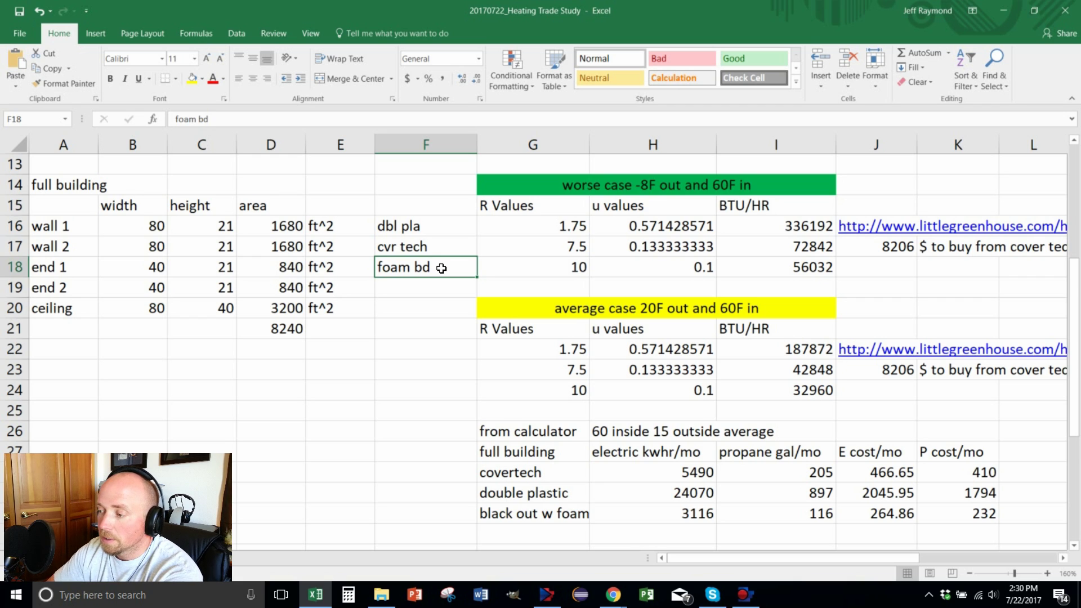
click(794, 264)
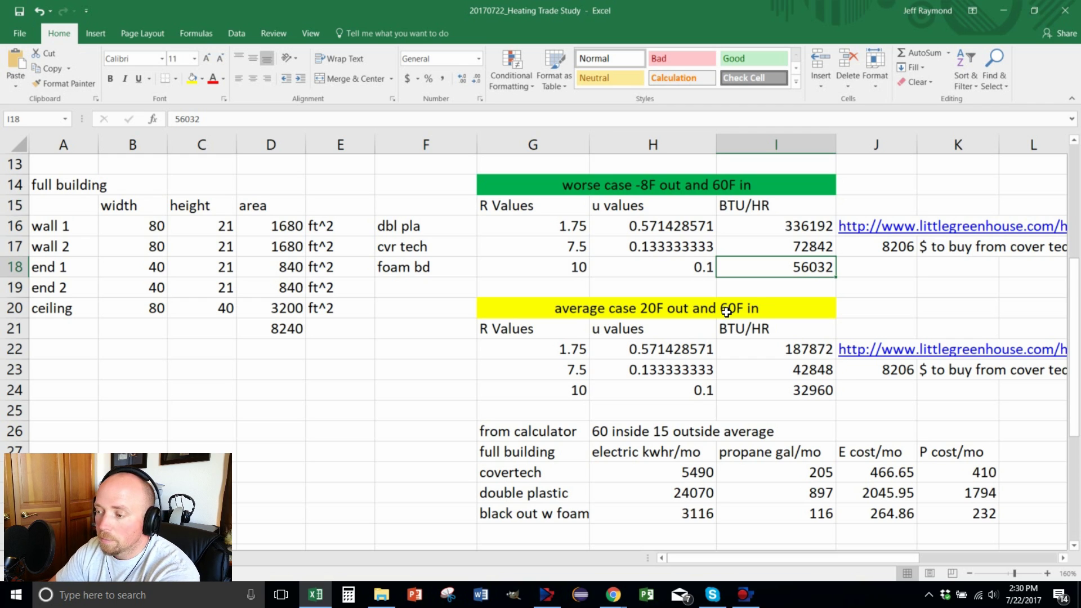
click(560, 250)
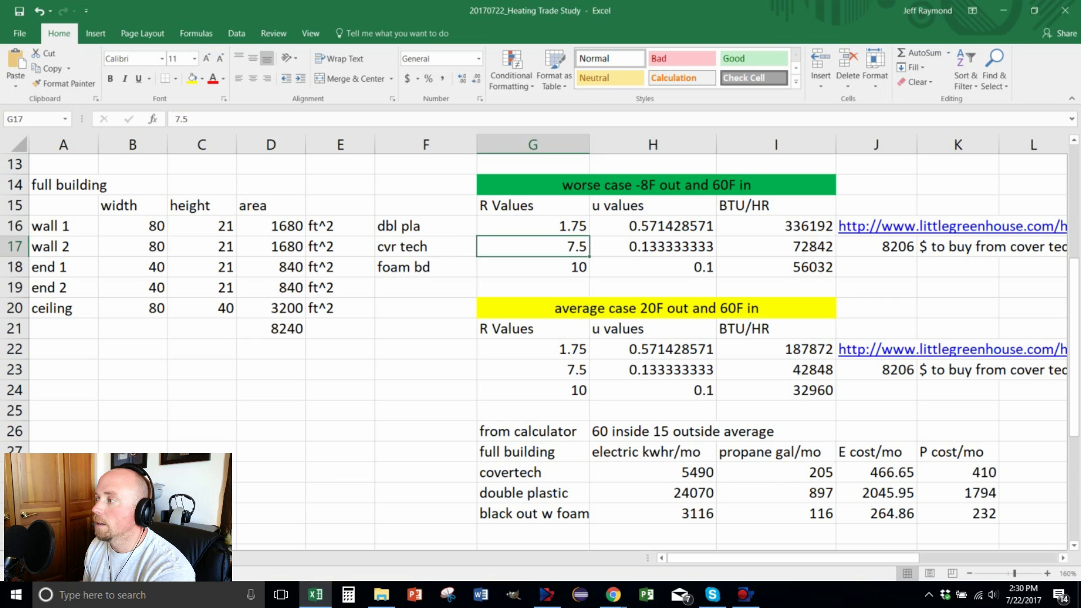
key(alt+Tab)
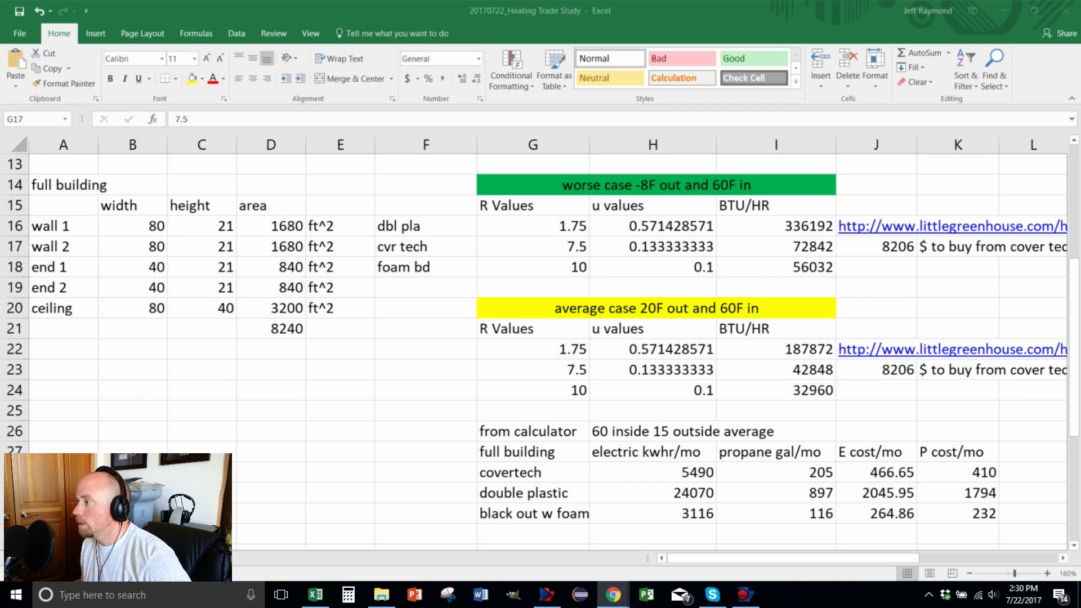
key(alt+Tab)
drag(917, 17, 540, 1)
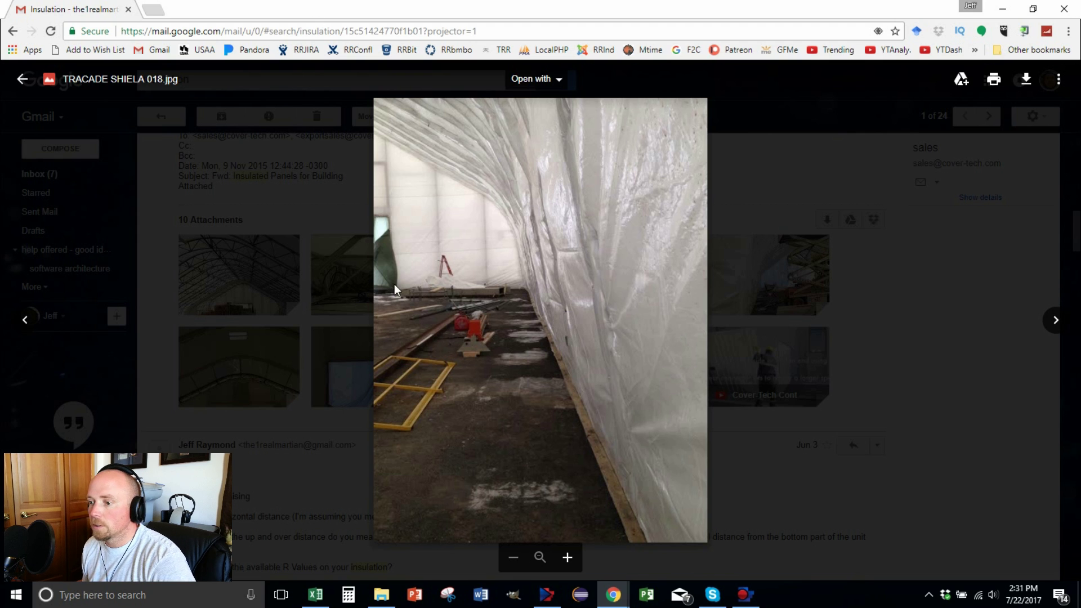
click(1054, 321)
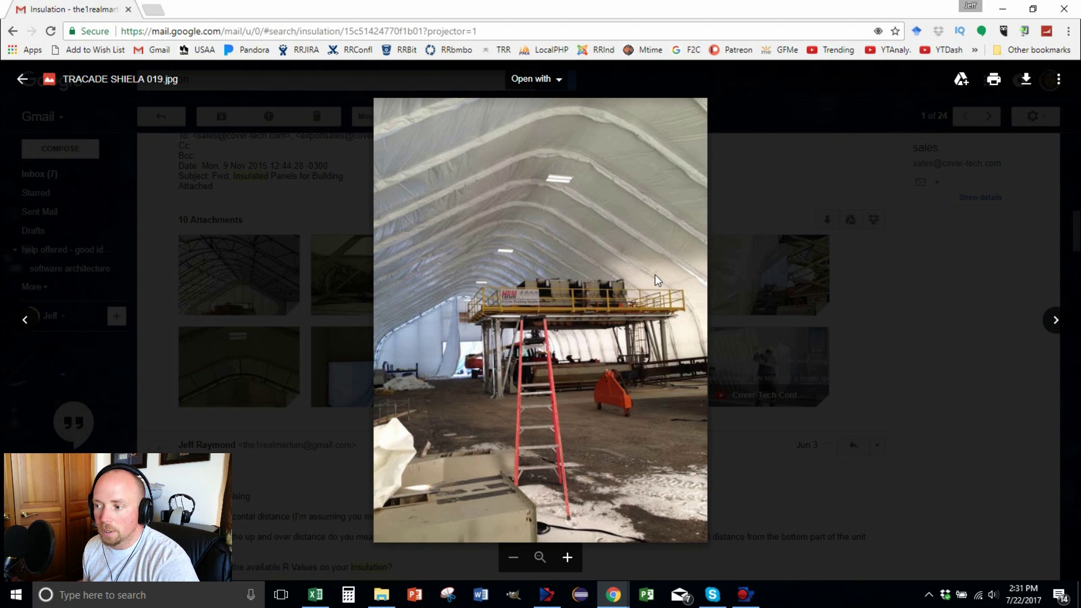
click(1055, 324)
click(1055, 320)
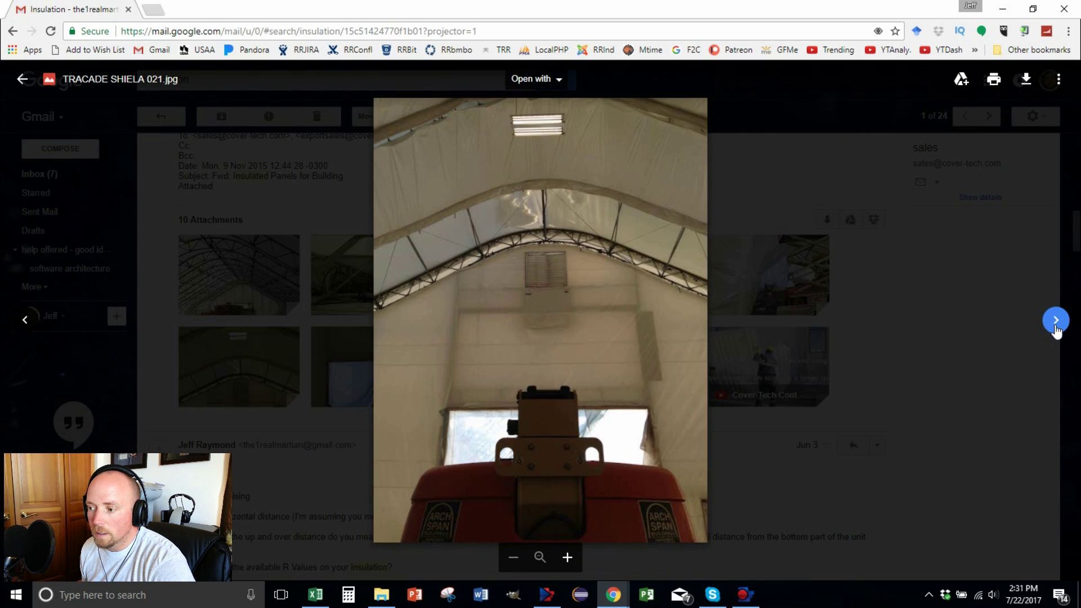
click(1055, 320)
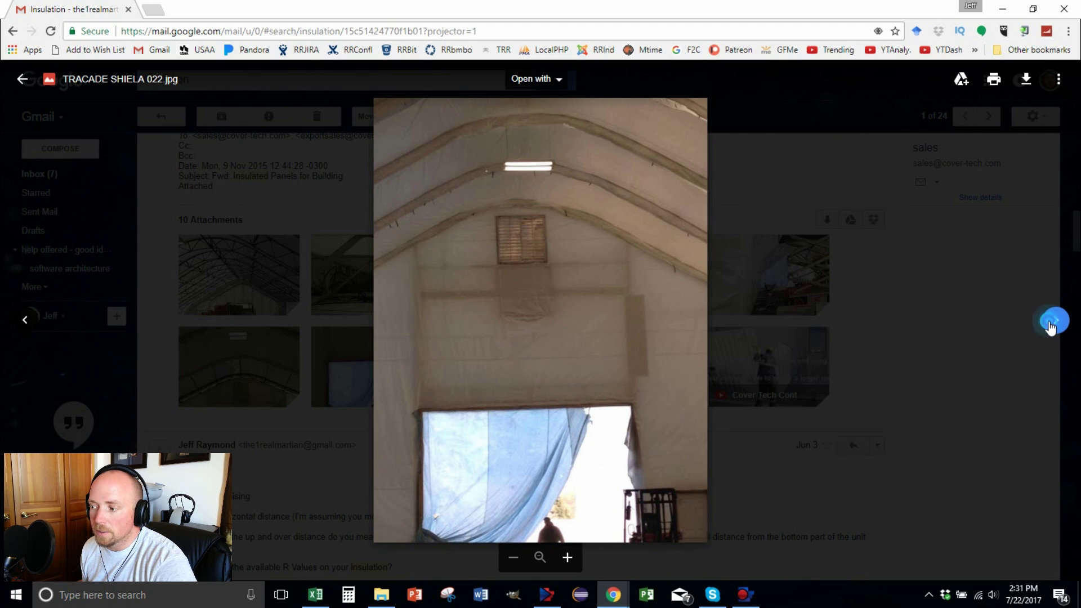
click(1051, 325)
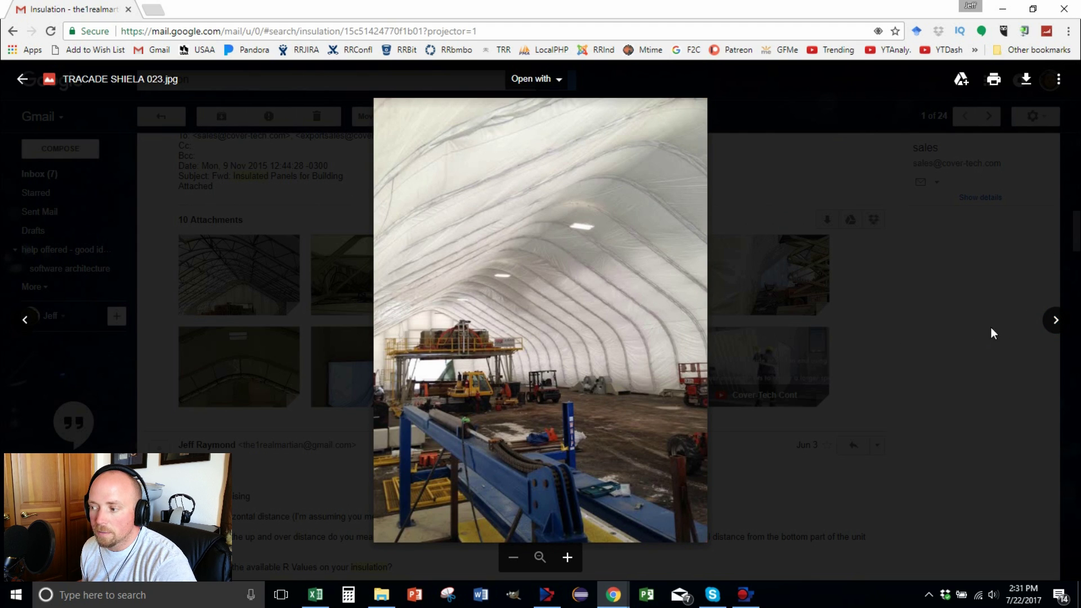
click(1057, 324)
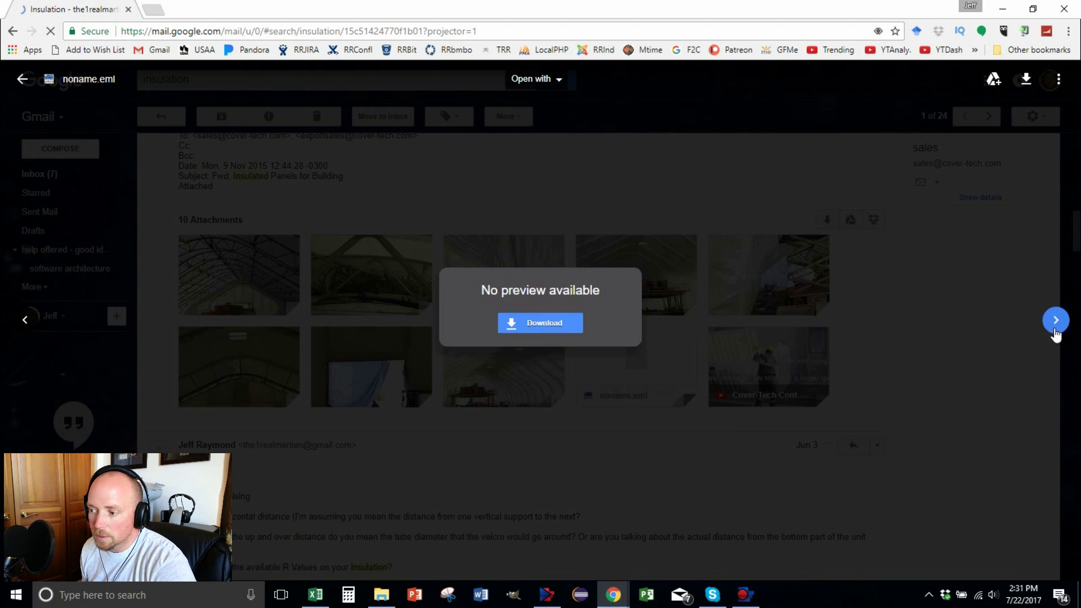
click(25, 321)
click(24, 321)
click(24, 321)
click(24, 320)
click(24, 321)
click(24, 321)
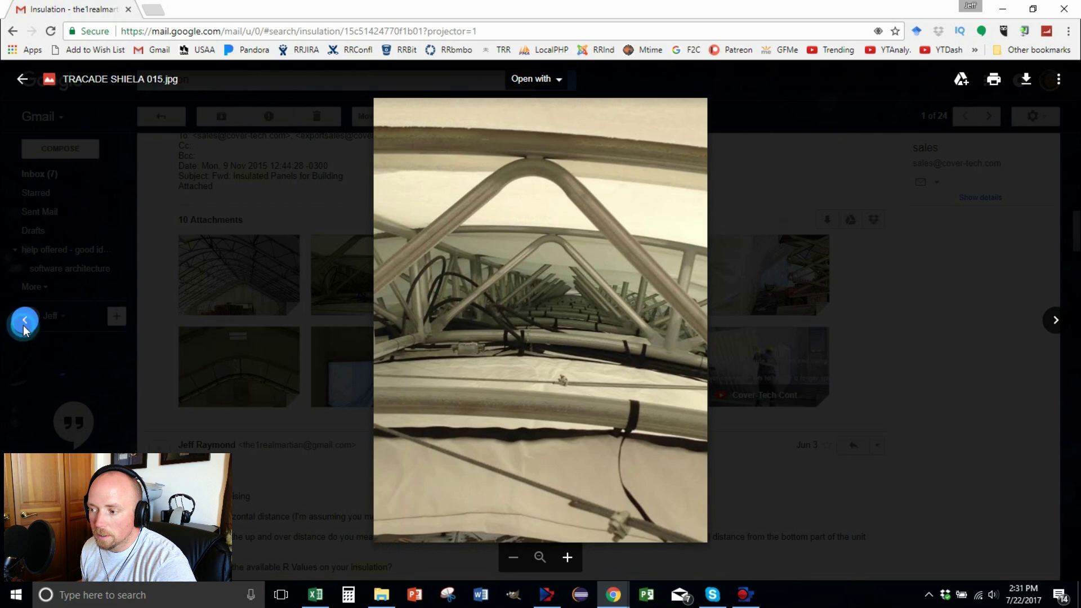
click(25, 324)
click(1055, 319)
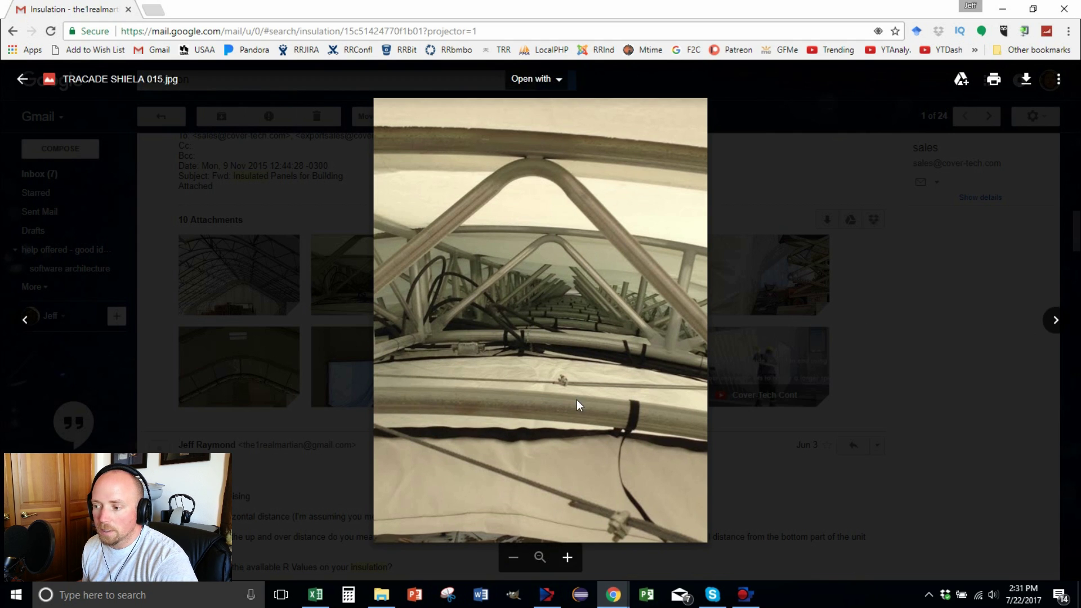
Step: Return to the Heating Trade Study workbook in Excel and check cover tech's worst-case BTU/HR entry and purchase price formula
double_click(616, 7)
key(super+Down)
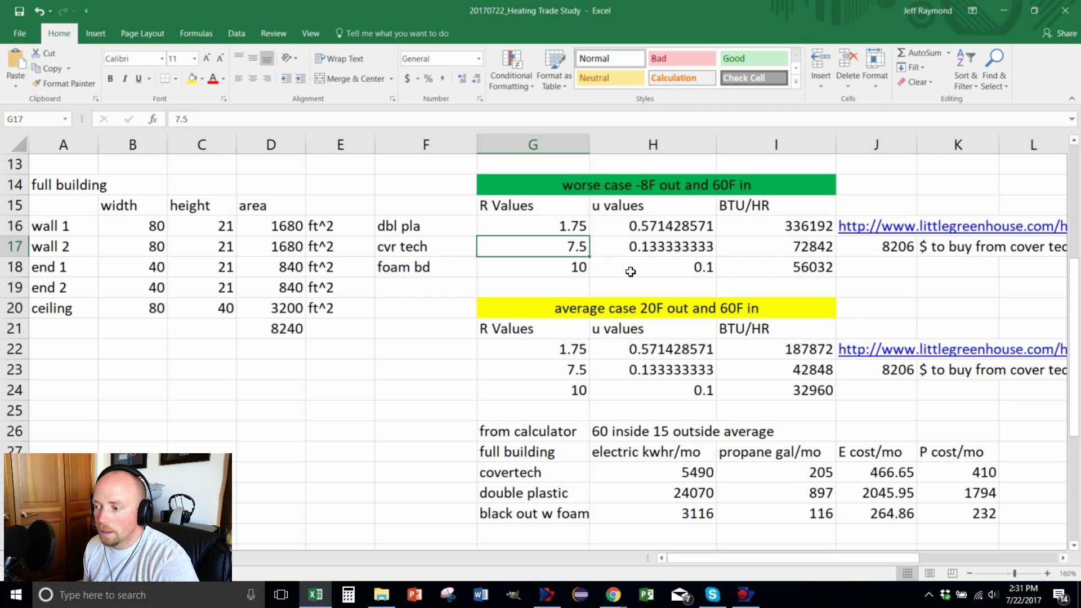
click(796, 246)
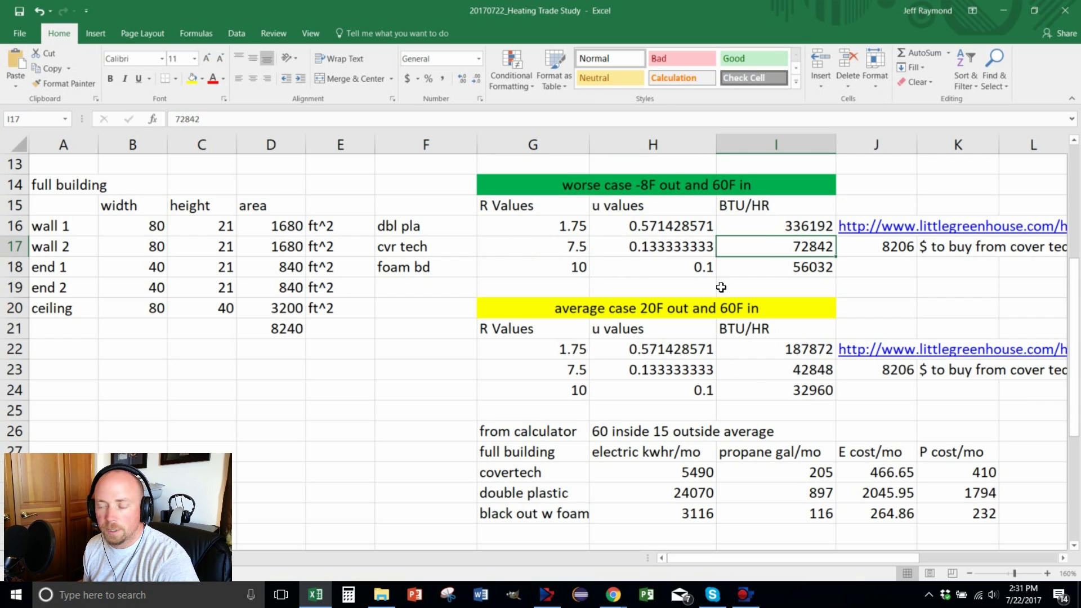
click(873, 246)
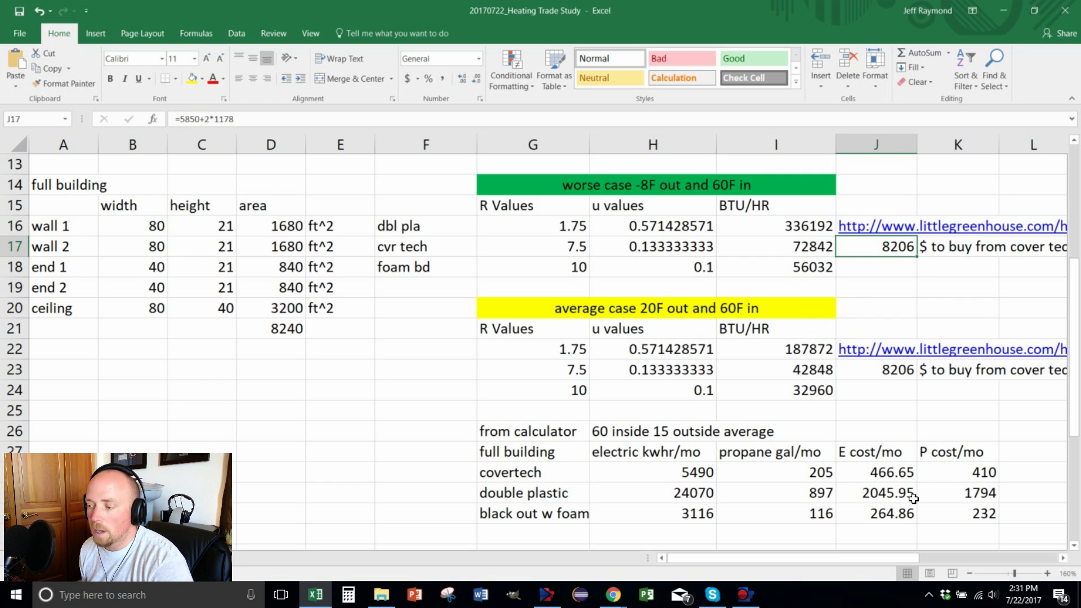
drag(881, 563, 905, 563)
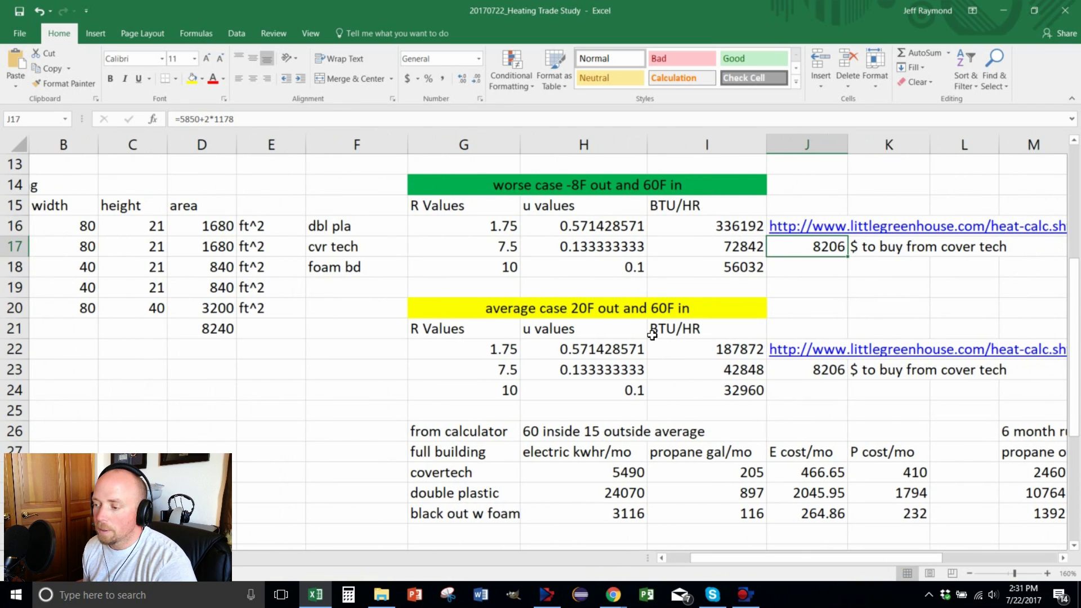
Step: Compare the BTU/HR entries for double plastic and cover tech in the average-case table with its temperature heading
click(512, 309)
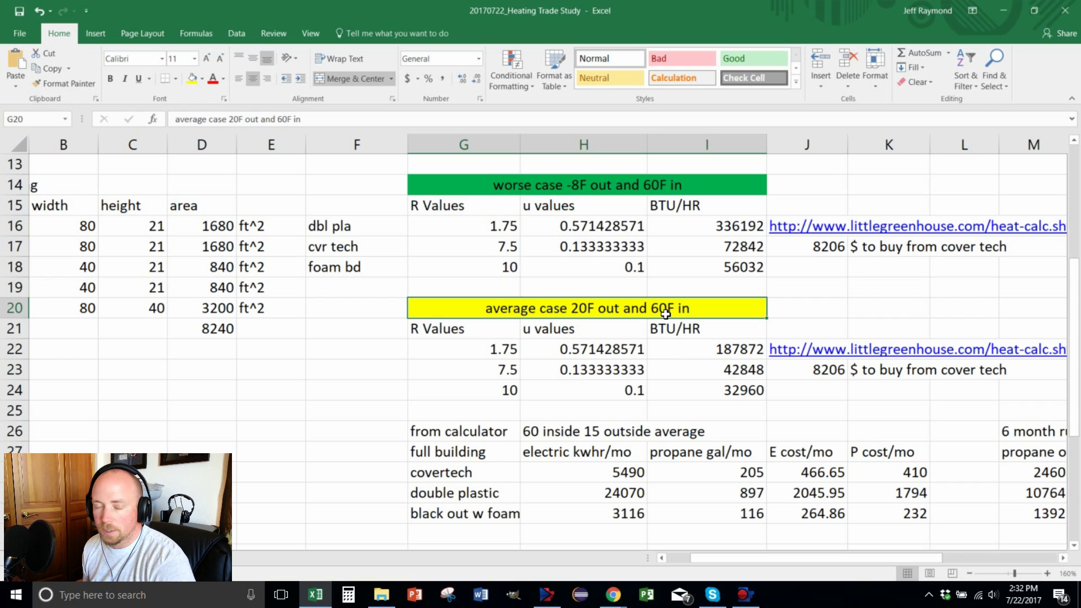
click(735, 369)
drag(737, 349, 739, 391)
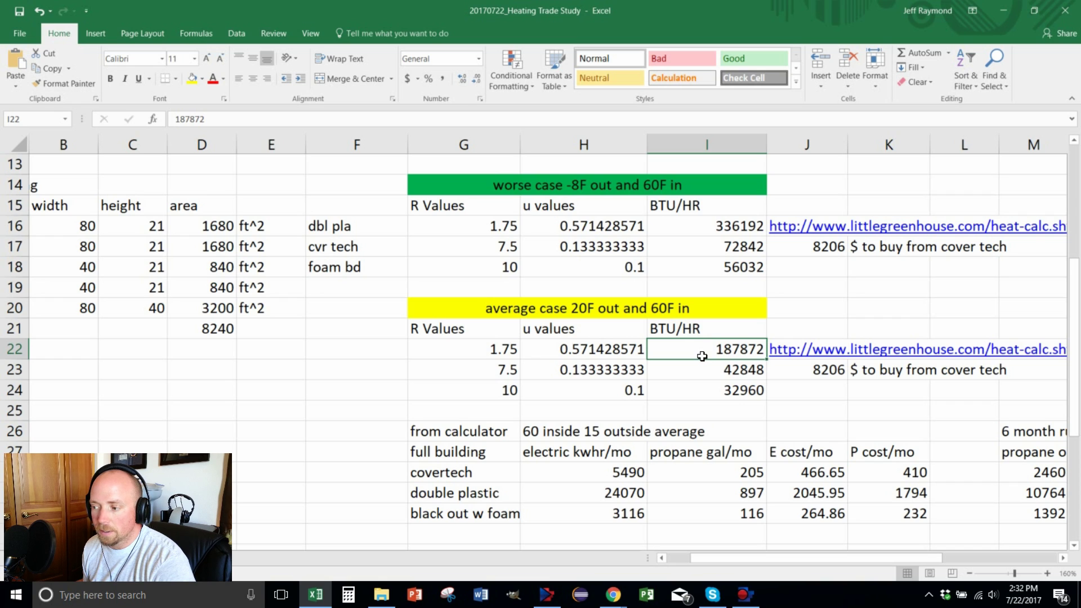
click(731, 376)
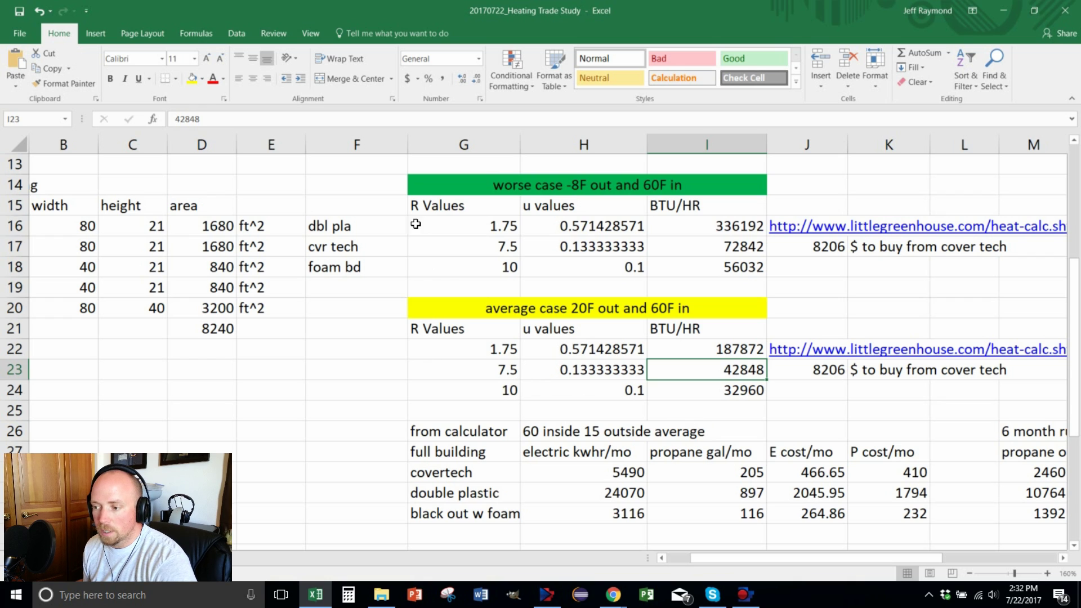
click(335, 247)
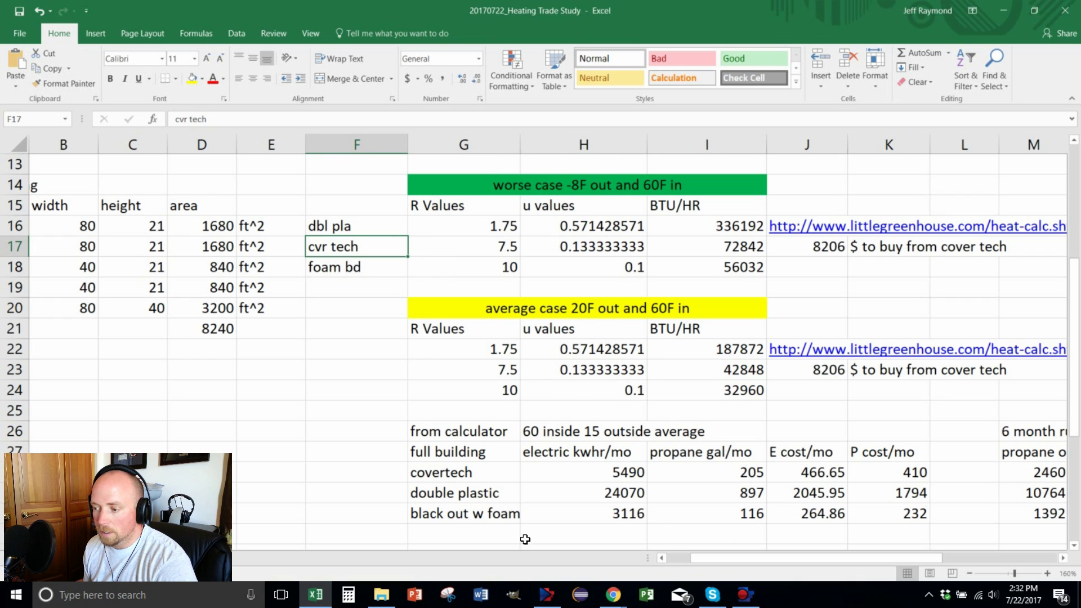
Step: Check covertech's monthly propane usage and its electric and propane cost formulas in the full-building calculator table
drag(701, 556, 748, 562)
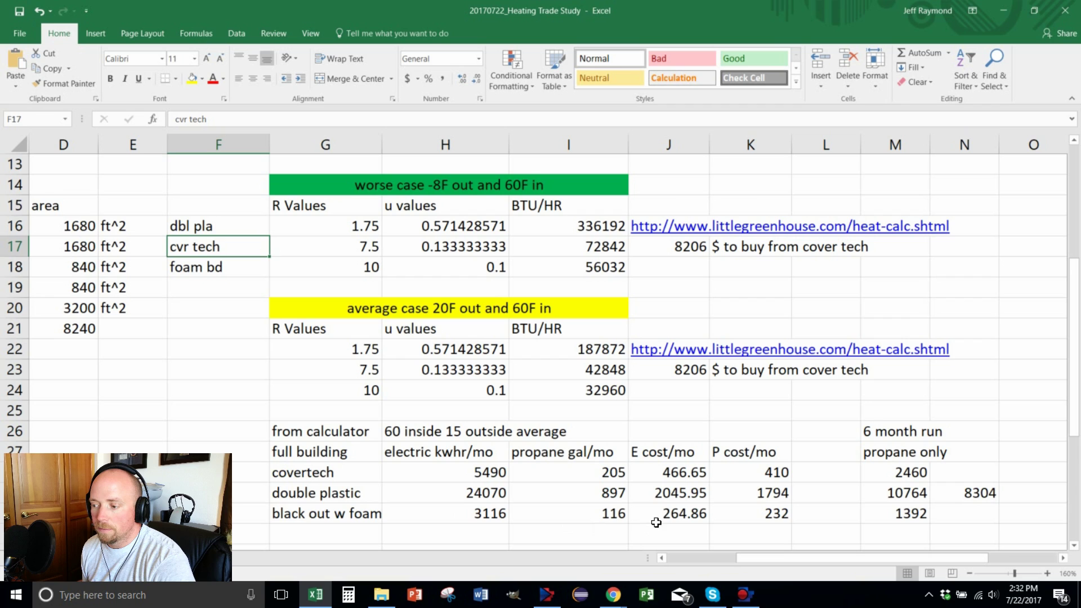
click(612, 474)
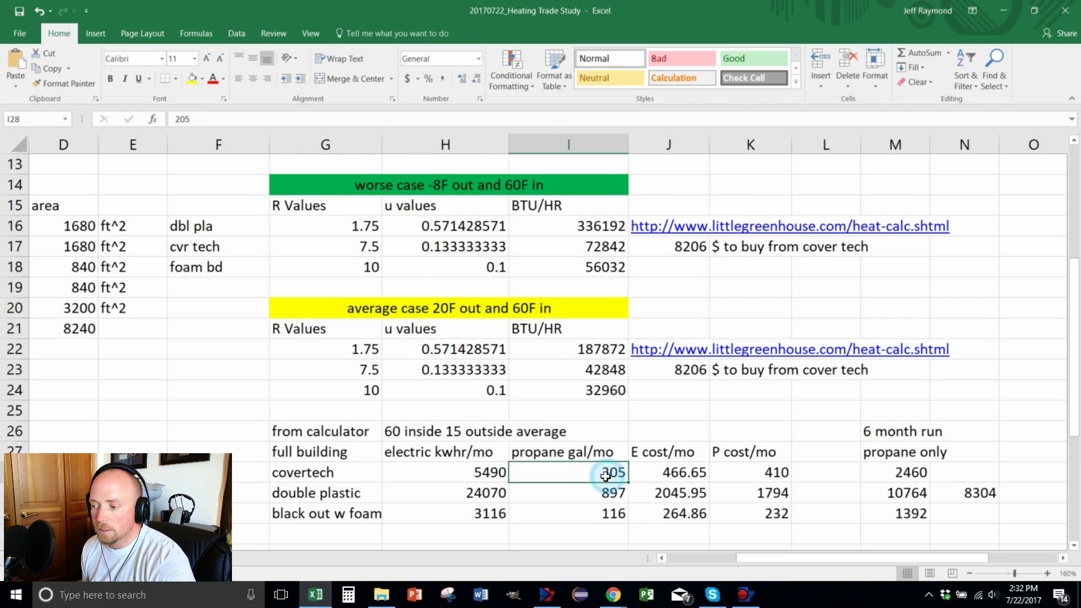
click(684, 479)
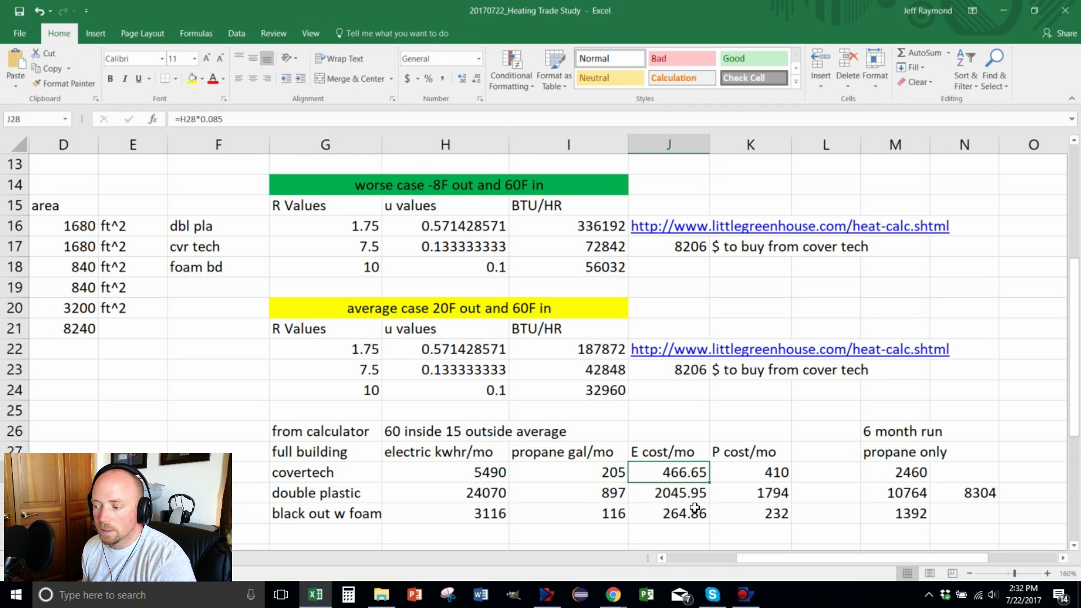
click(768, 474)
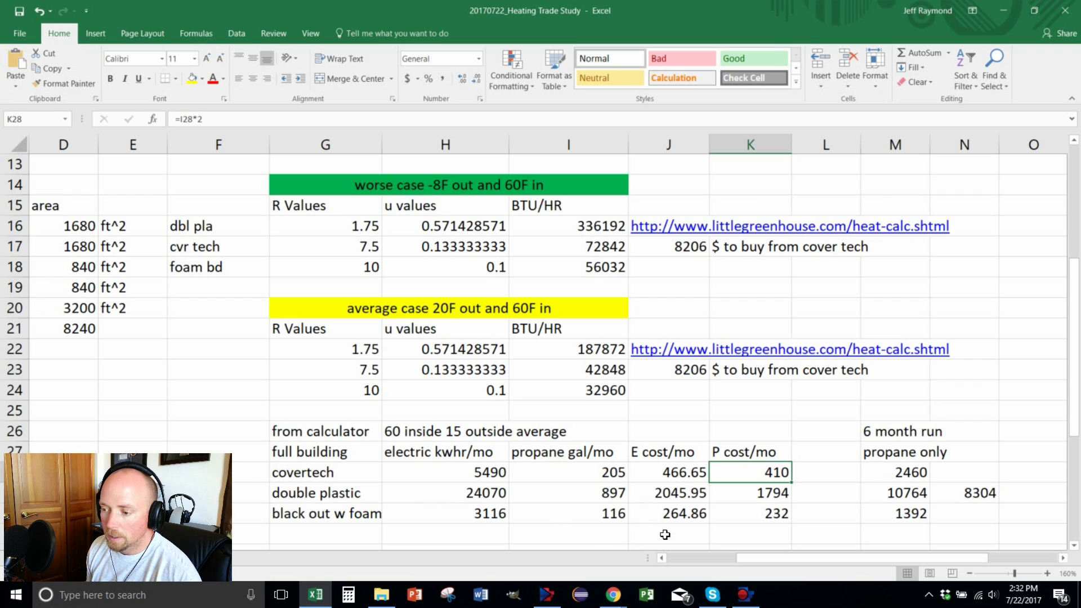
Step: Review the three insulation options in the calculator table and check the six-month propane cost formulas for covertech and black out with foam
drag(355, 476, 356, 510)
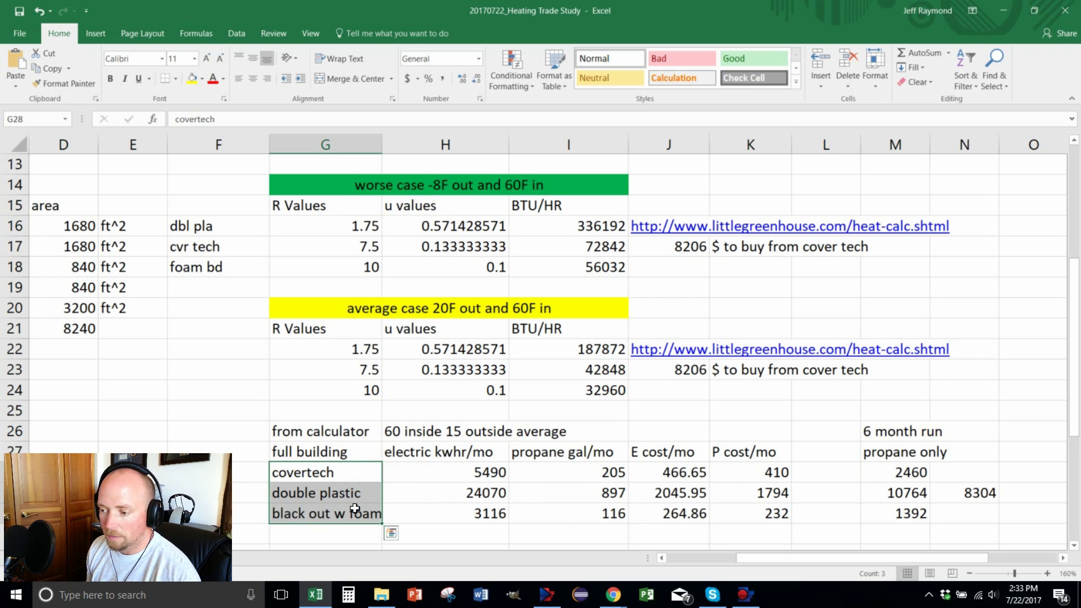
click(763, 473)
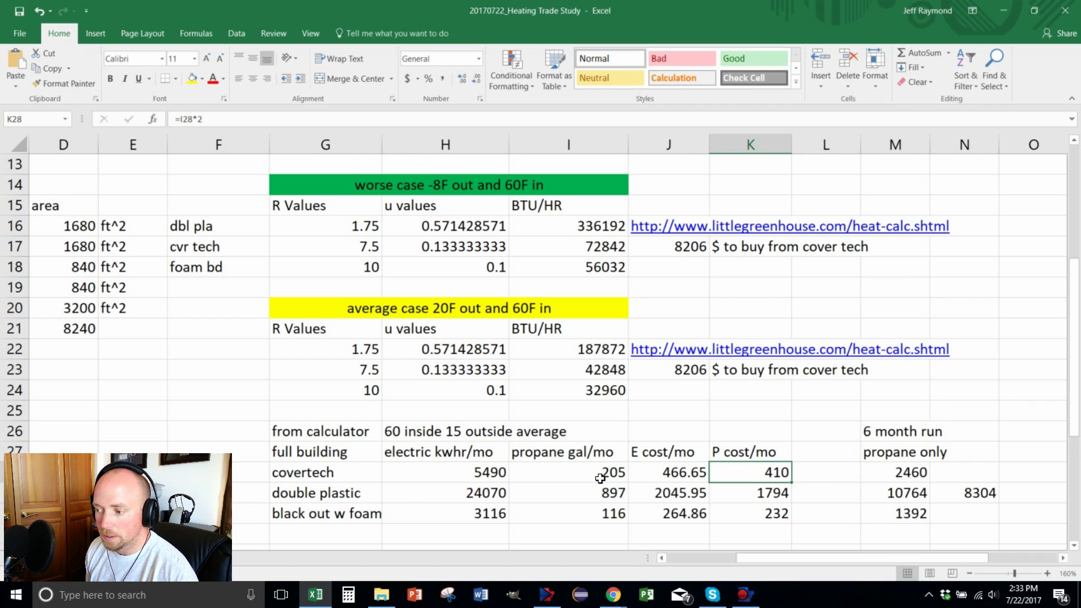
click(881, 473)
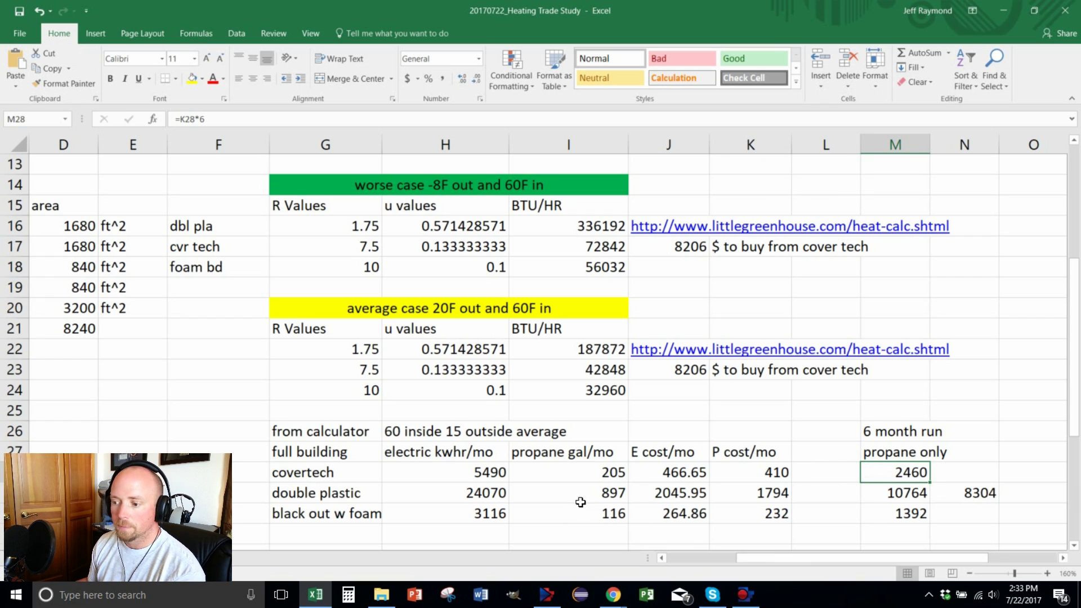
click(912, 513)
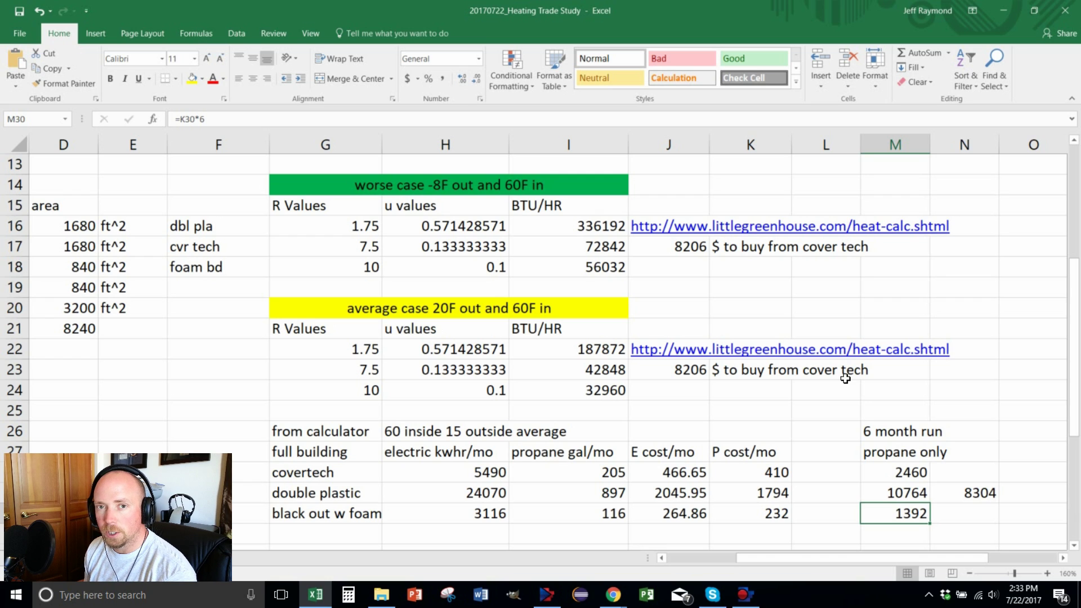
Step: Examine the foam board sizing table, including its dimensions, the wall and ceiling board costs, and the total board cost formula
scroll(680, 251, up, 4)
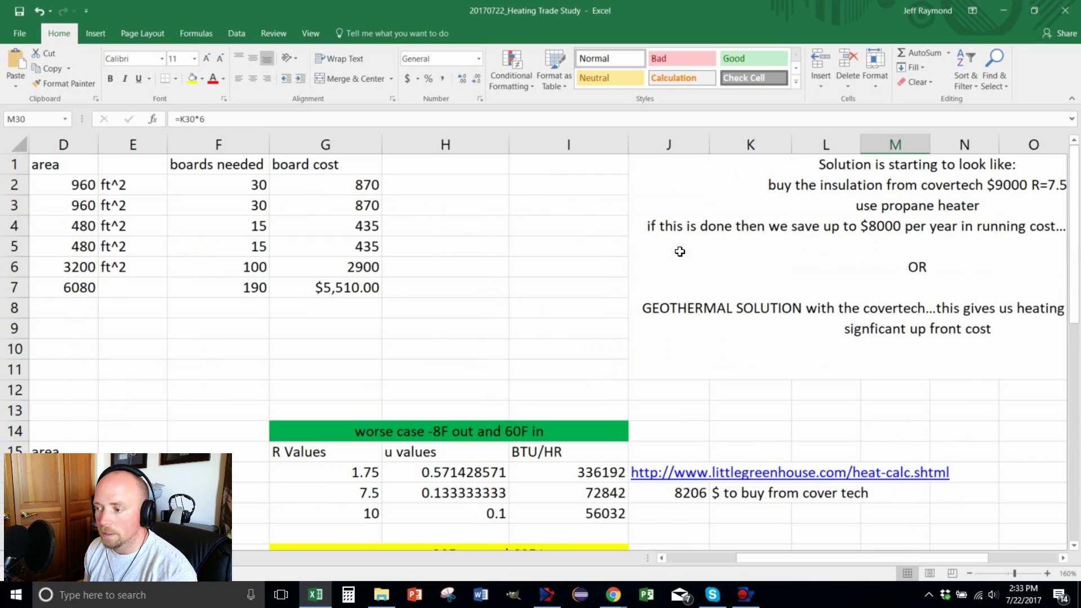
click(331, 291)
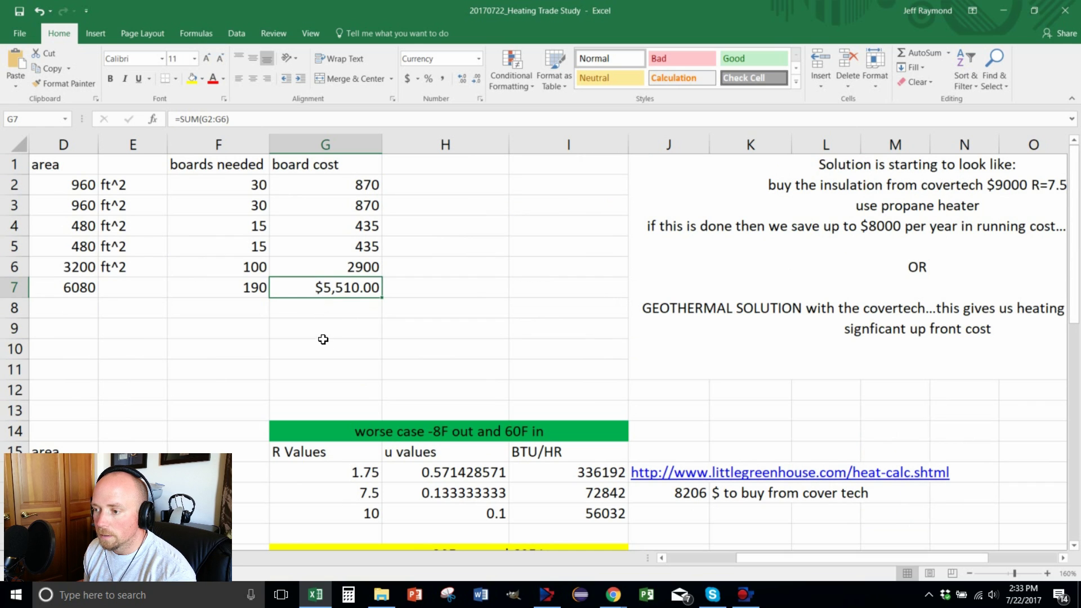
click(344, 184)
click(352, 289)
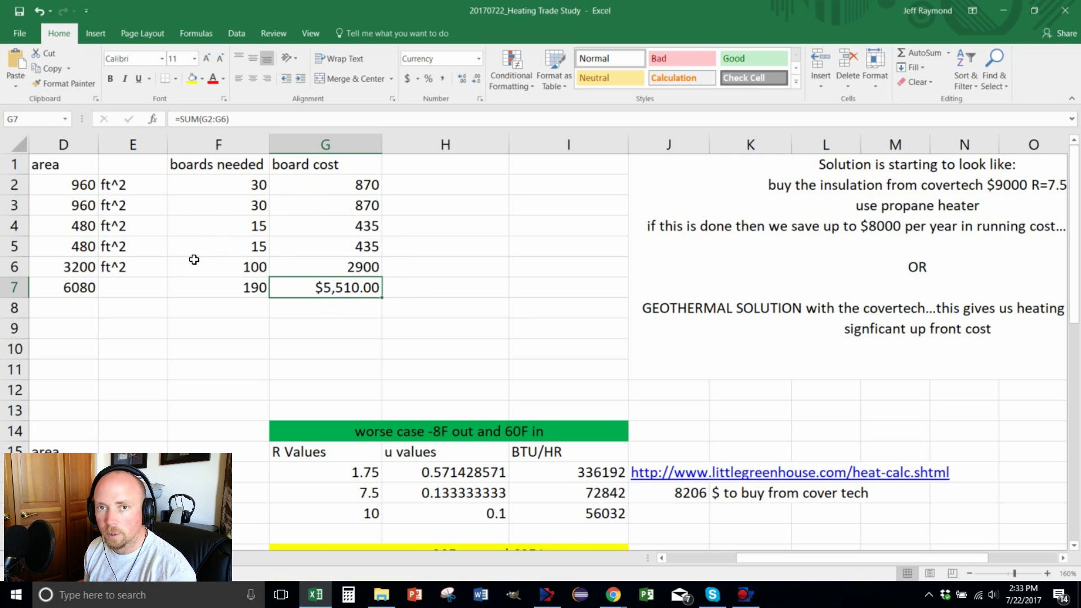
drag(740, 558, 676, 558)
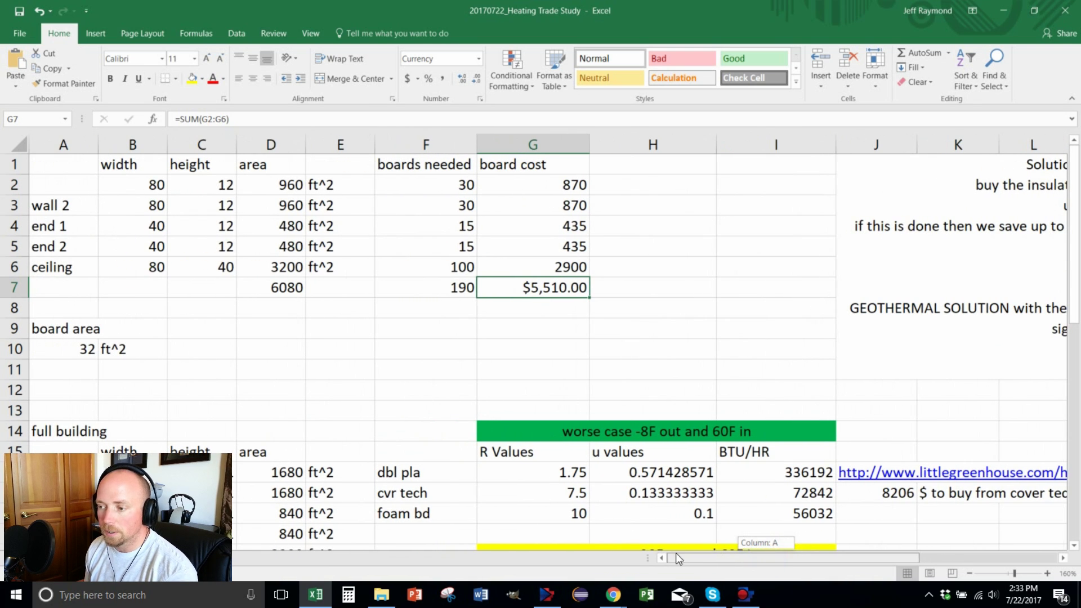
drag(56, 166, 555, 289)
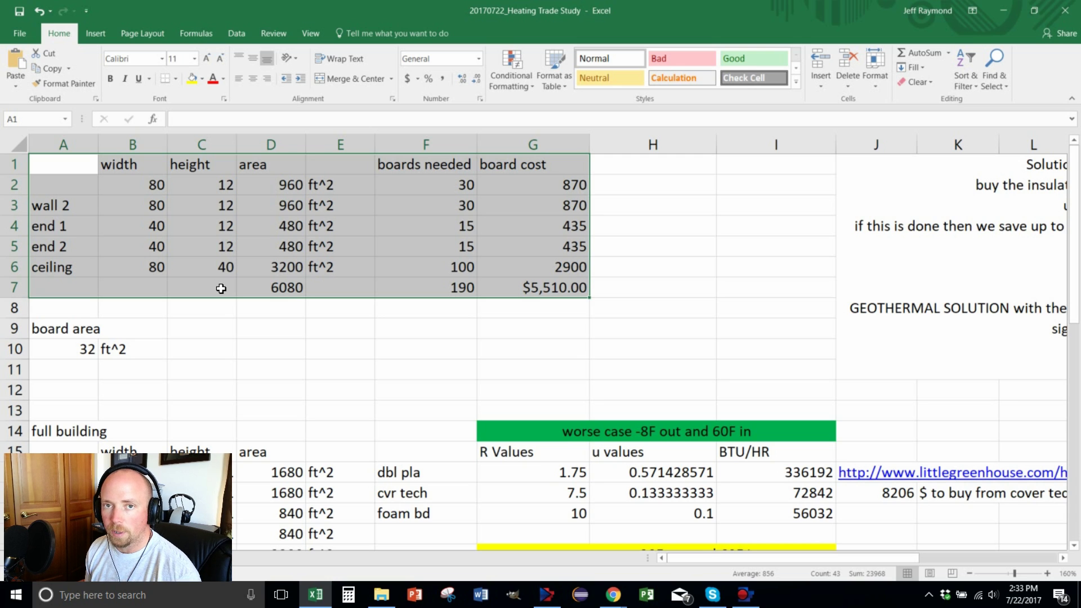
click(560, 287)
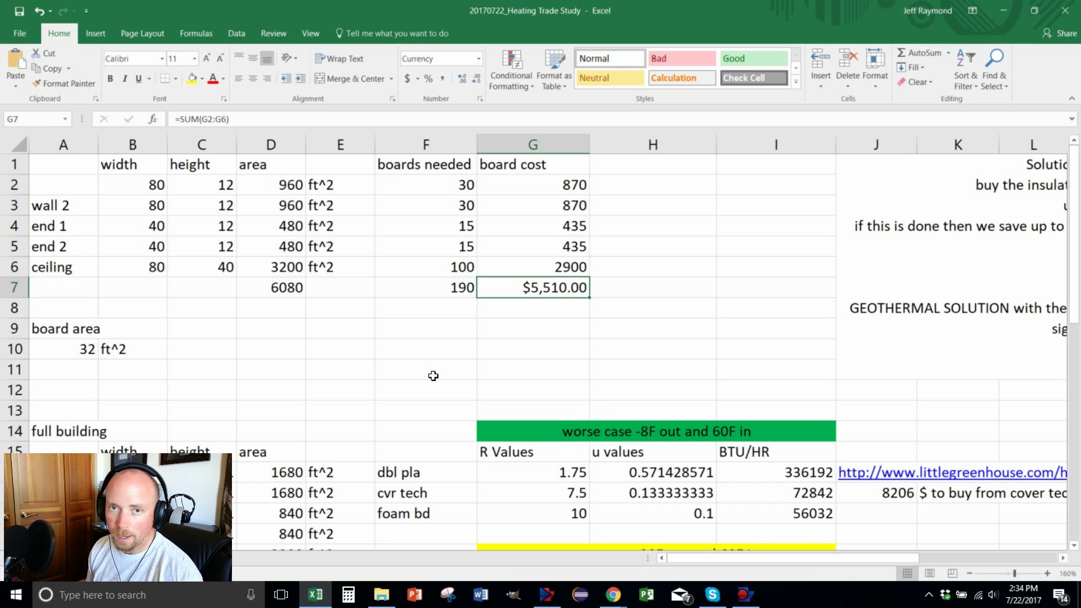
click(568, 266)
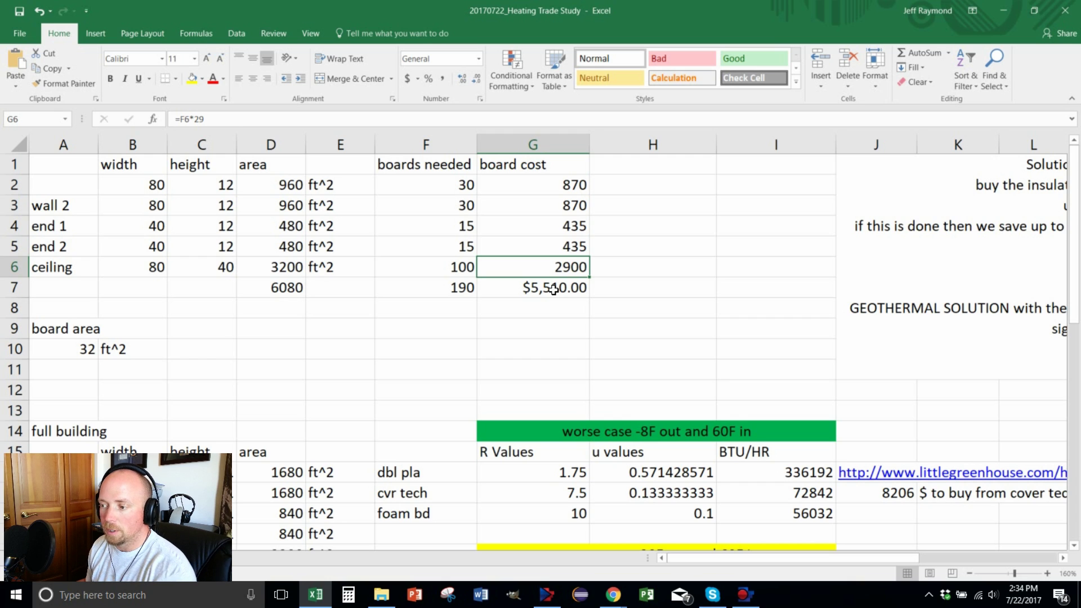
click(554, 289)
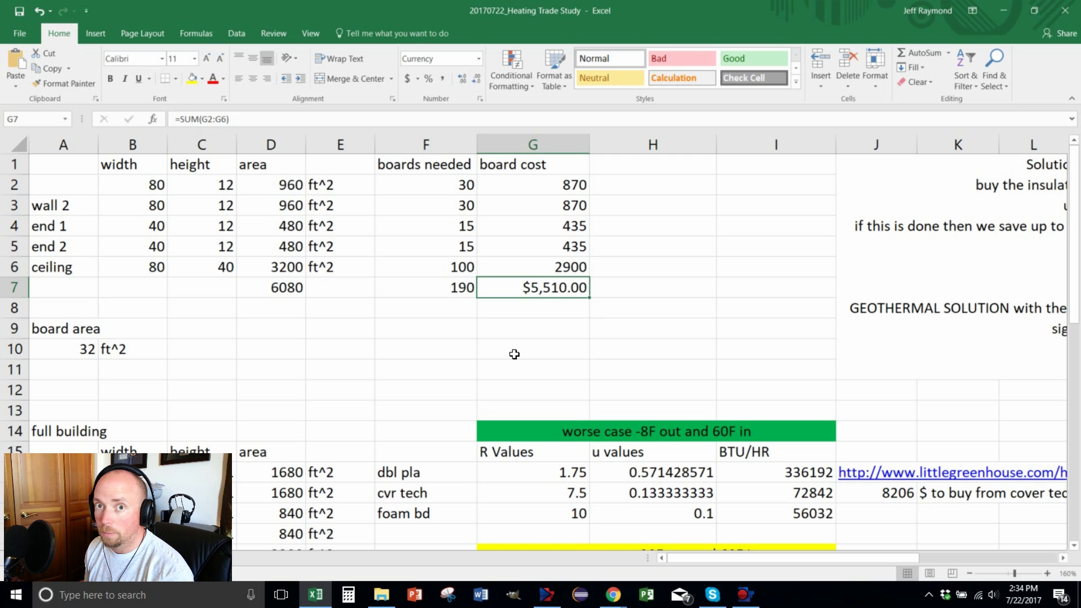
Step: Go back to the calculator table's covertech row and check its six-month propane-only cost formula
scroll(514, 354, down, 5)
scroll(514, 354, up, 1)
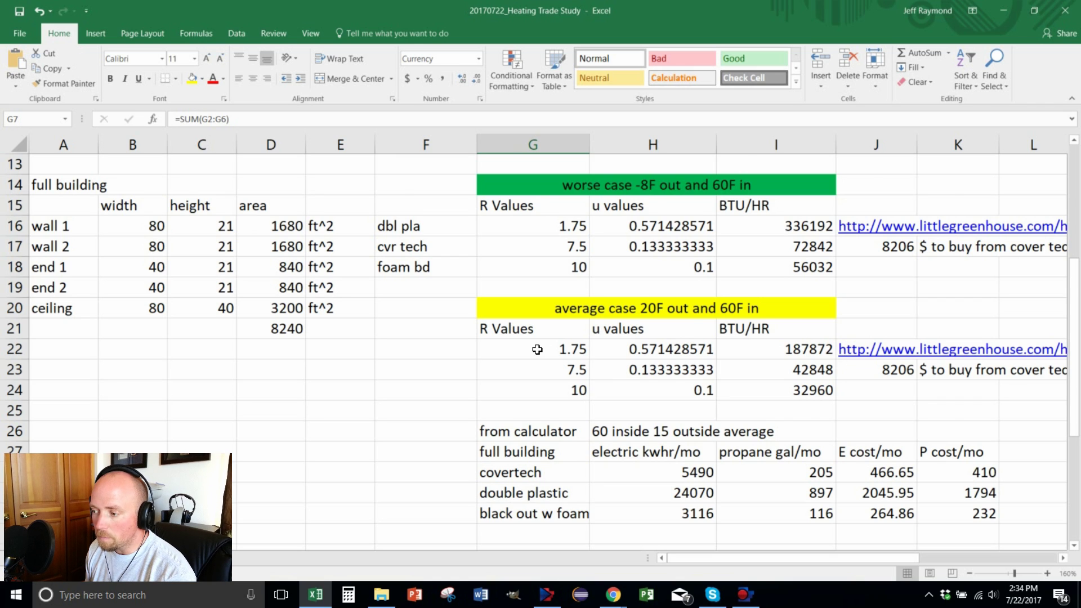
scroll(537, 350, down, 1)
click(519, 412)
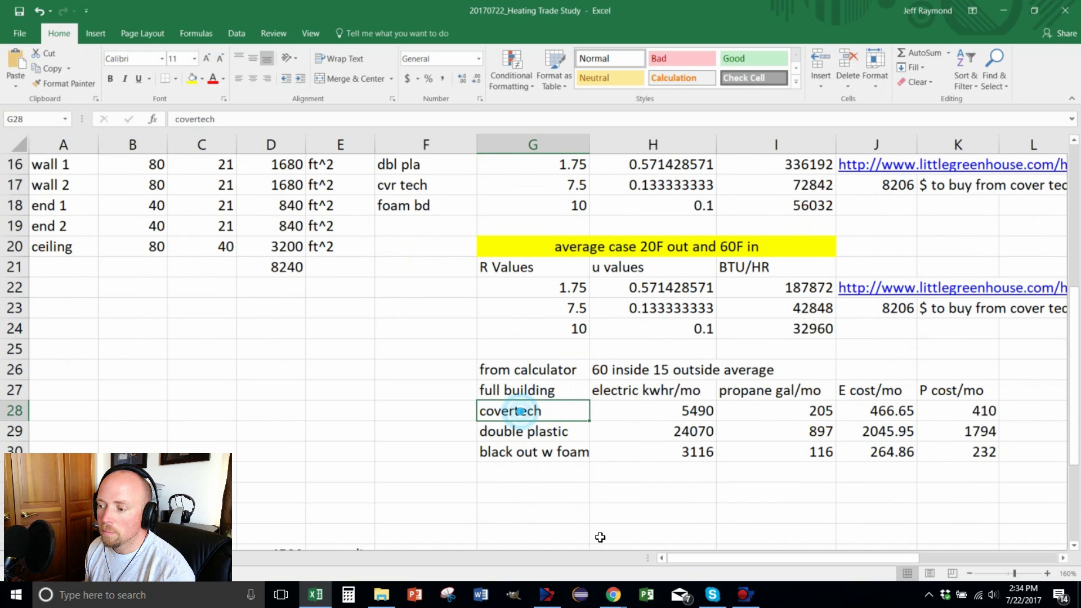
drag(712, 559, 800, 559)
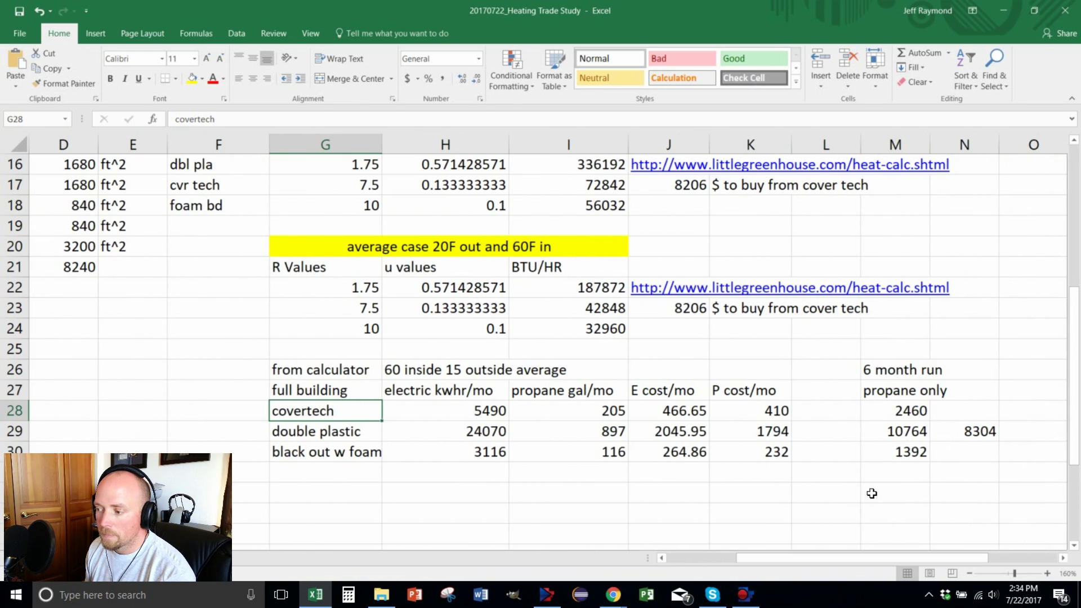
click(906, 414)
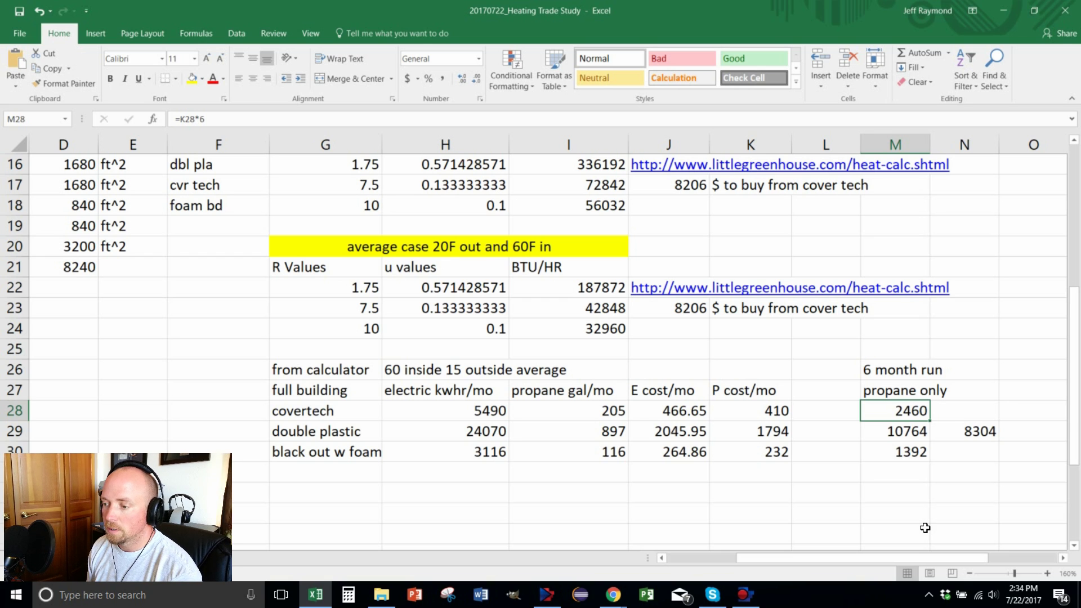
scroll(645, 387, up, 1)
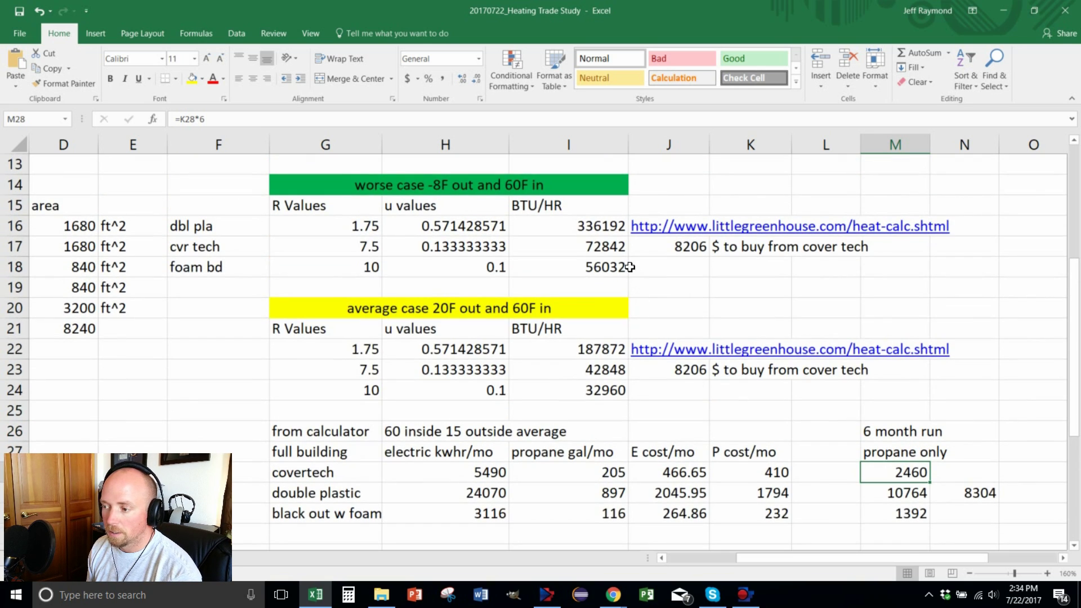
Step: Check double plastic's worst-case BTU/HR, compare its six-month propane cost with covertech's, and inspect the cost difference formula
click(598, 227)
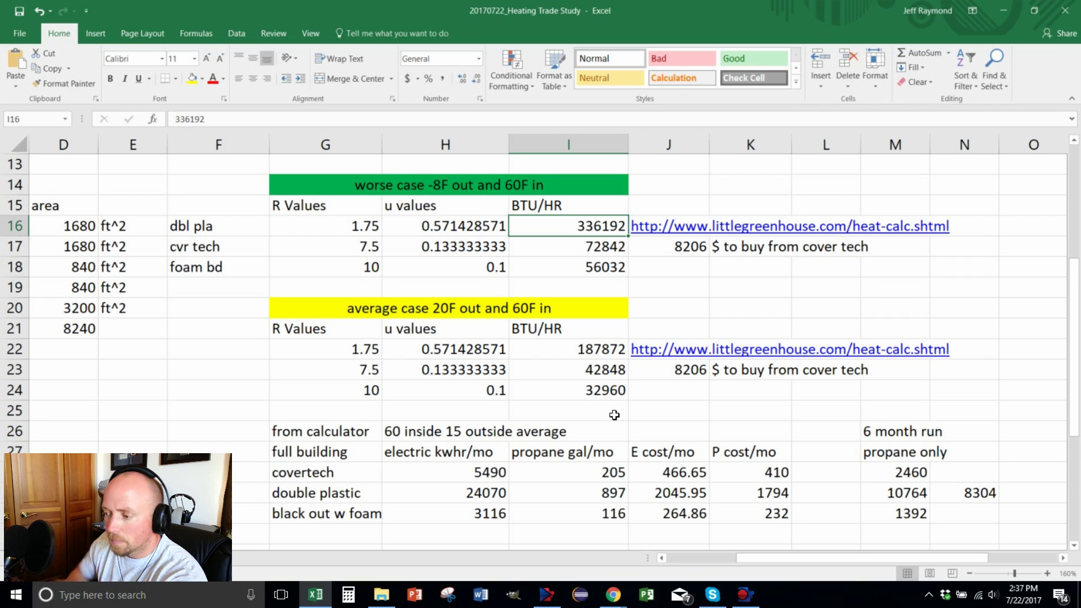
click(899, 474)
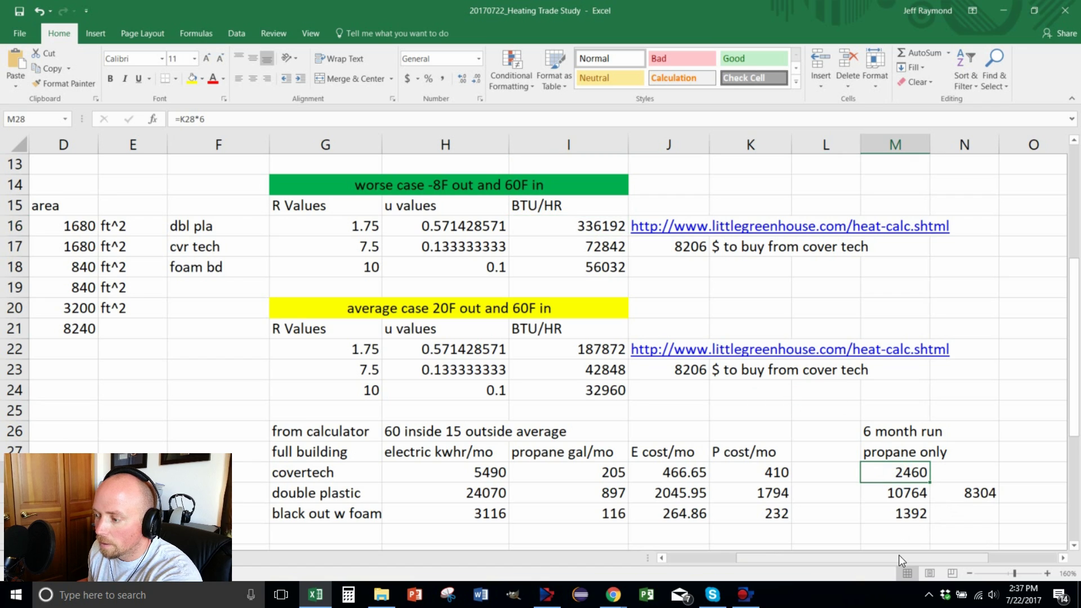
scroll(901, 538, right, 1)
click(838, 493)
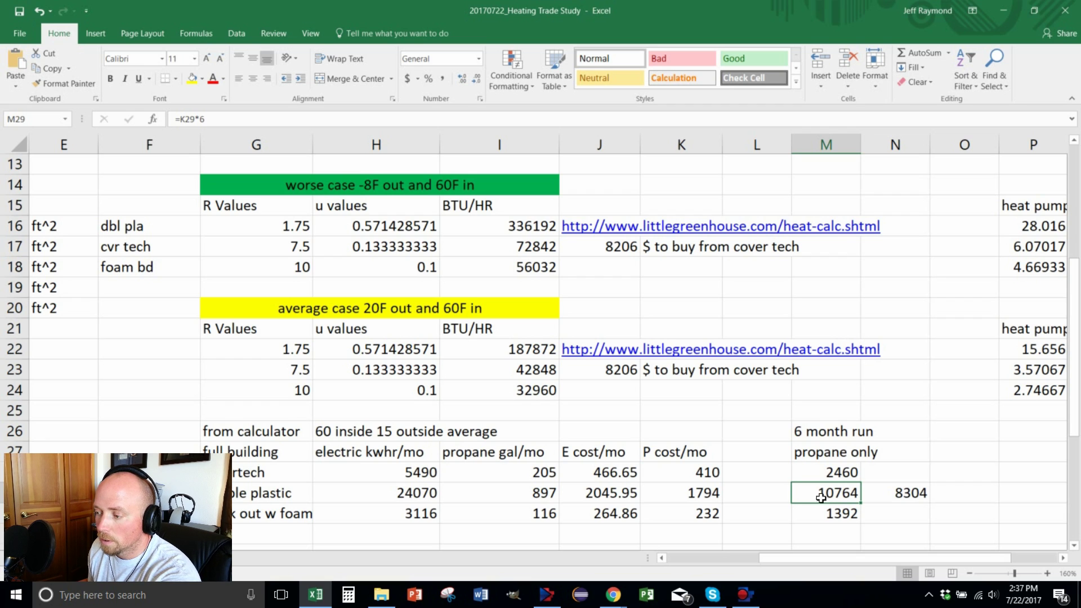
key(Up)
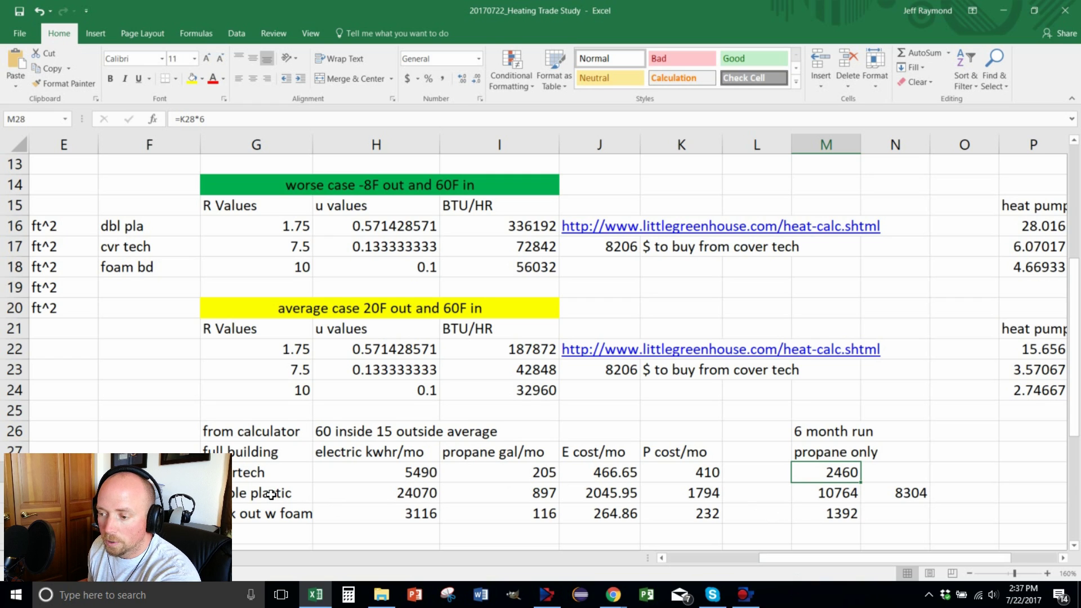
click(904, 495)
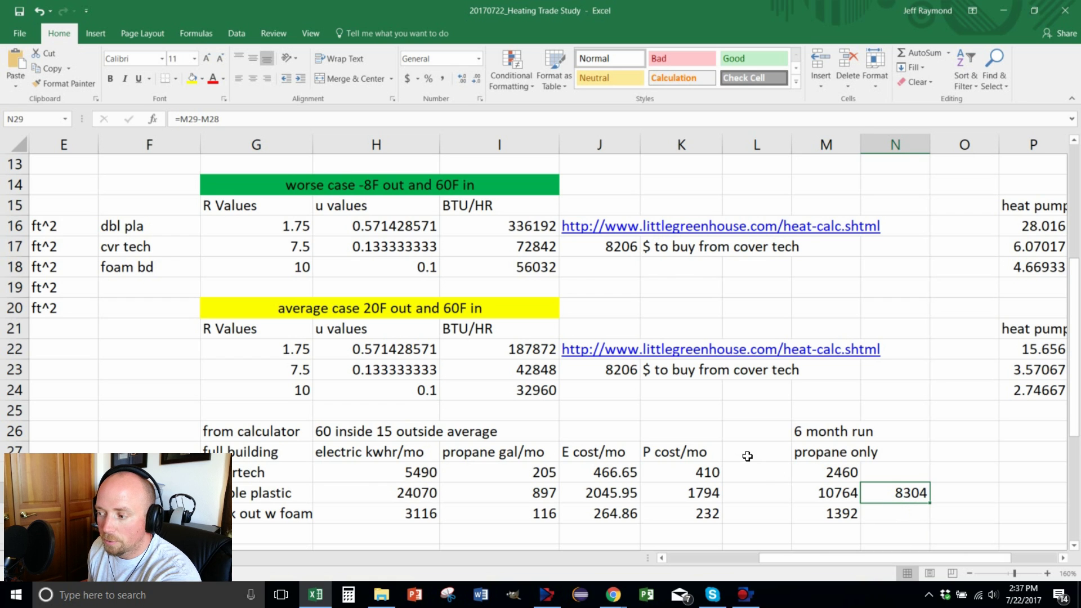
Step: Check the cover tech purchase price formula in the average-case table against the six-month propane costs
scroll(747, 456, up, 4)
scroll(504, 370, down, 4)
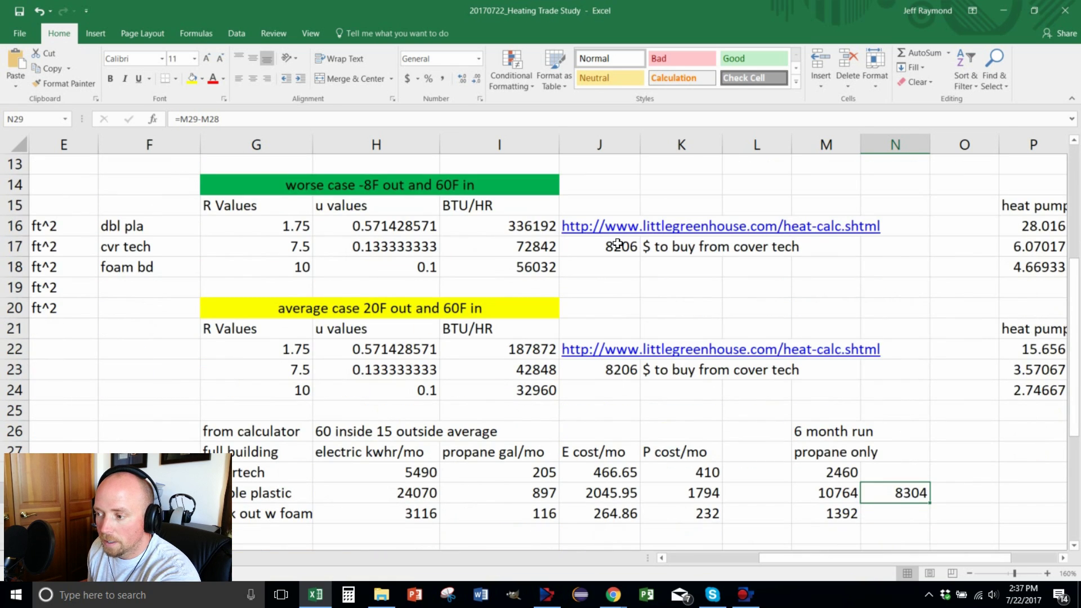
click(620, 369)
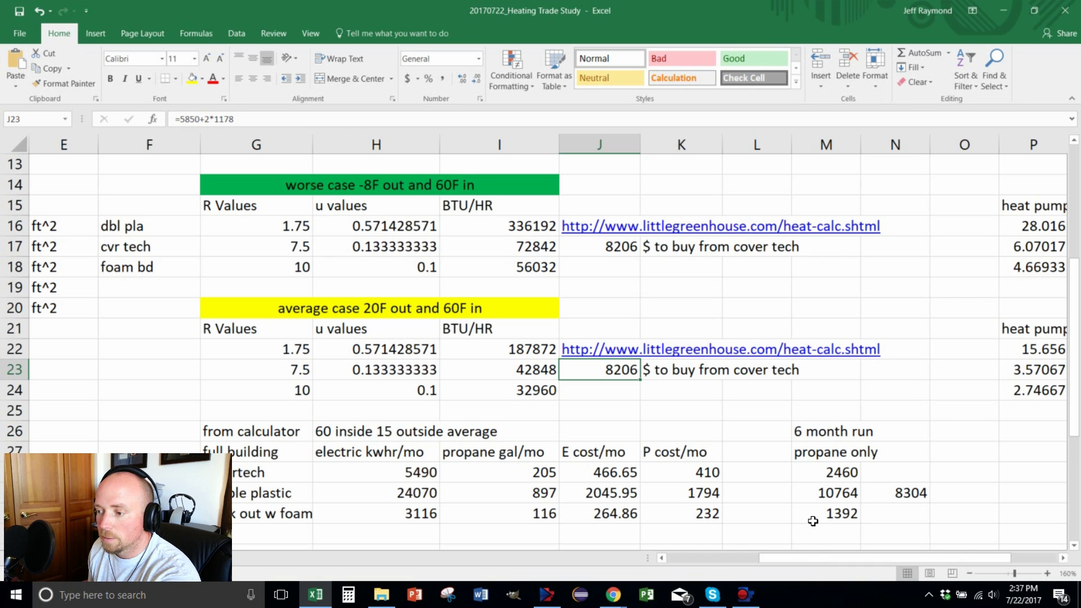
scroll(899, 402, down, 2)
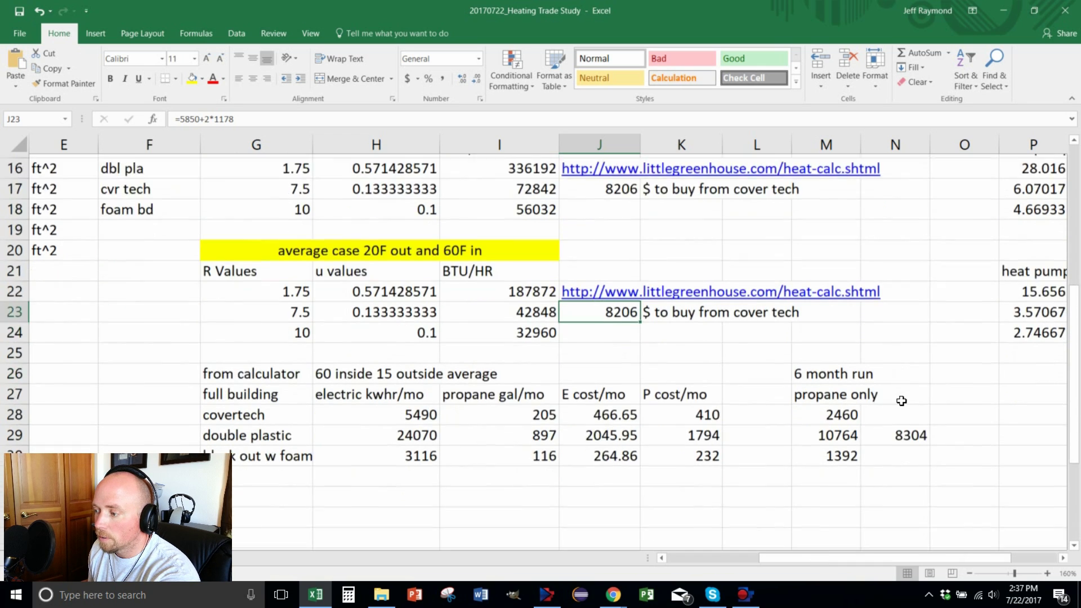
scroll(901, 401, up, 1)
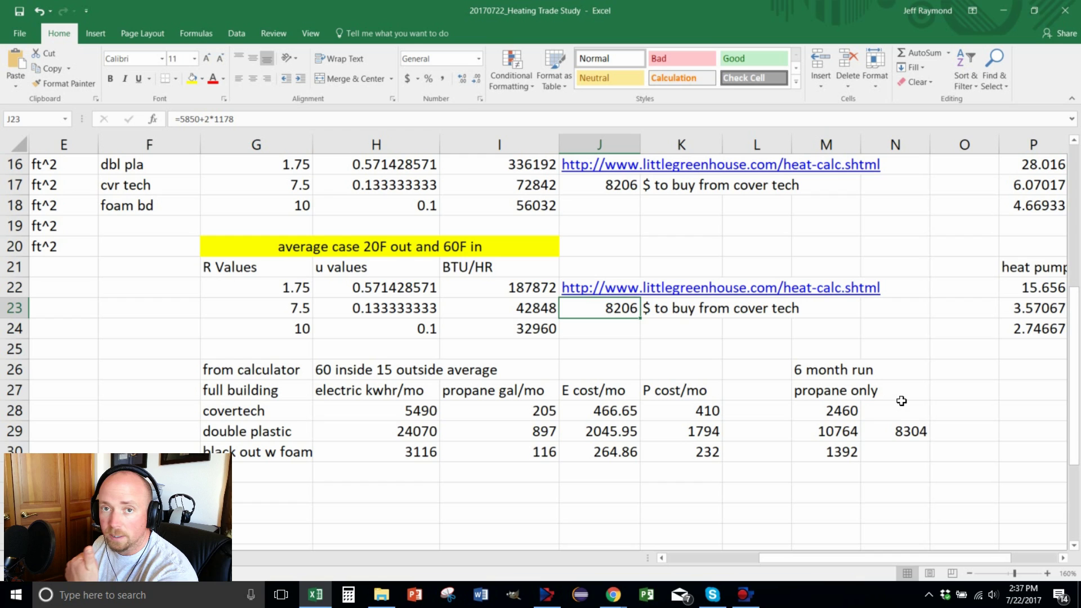